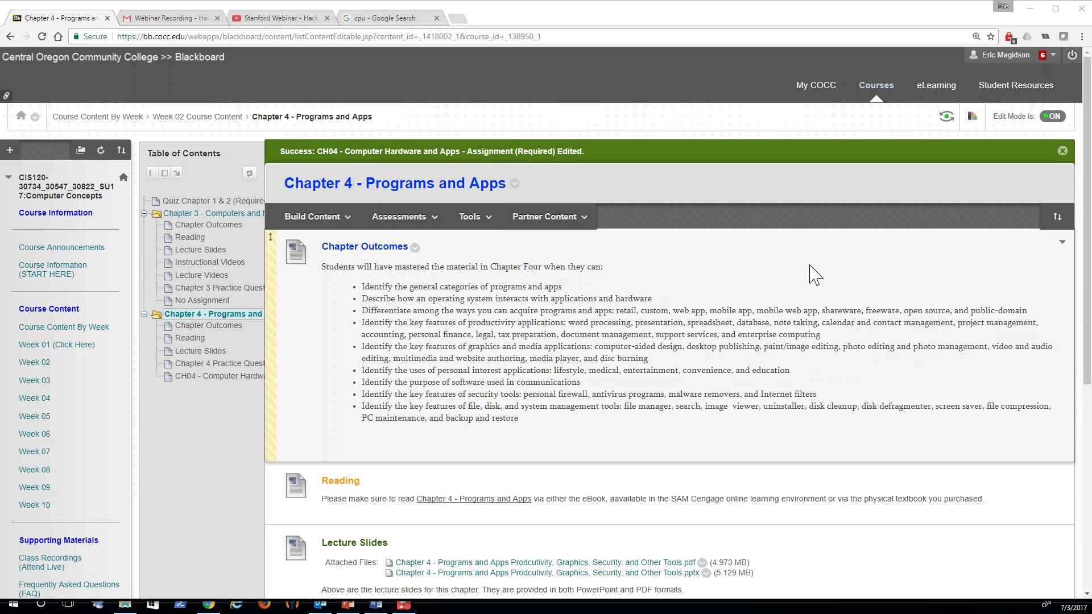
# Step: Scroll to the CH04 assignment and open the context menu for Computer Hardware Software Template.docx
pyautogui.scroll(-6, 816, 275)
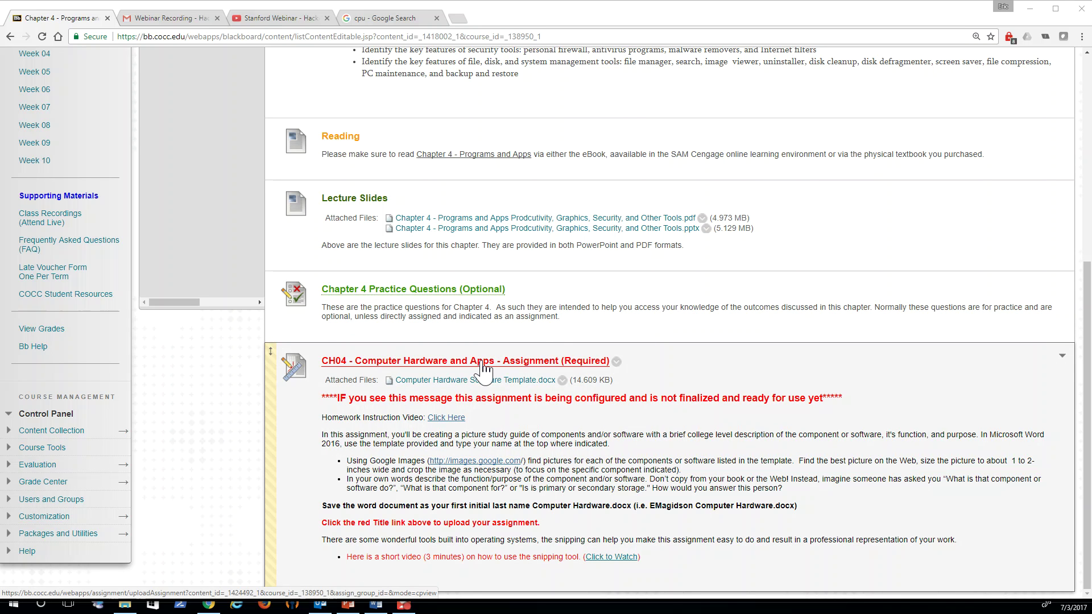
pyautogui.rightClick(445, 383)
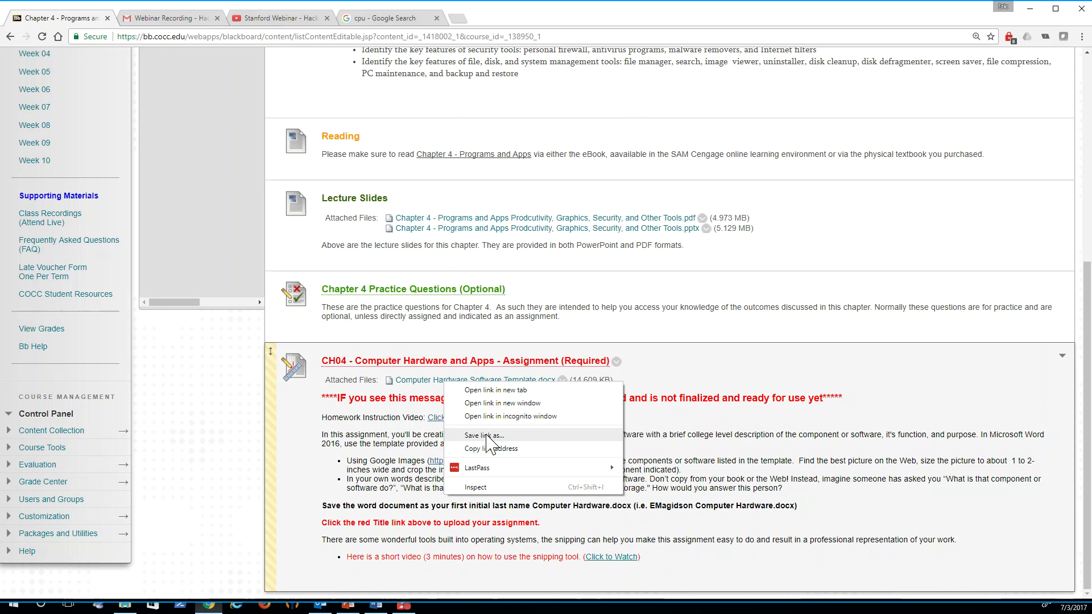
# Step: Save the template link into the CIS120 Computer Concepts folder and open the downloaded file in Word
pyautogui.click(484, 436)
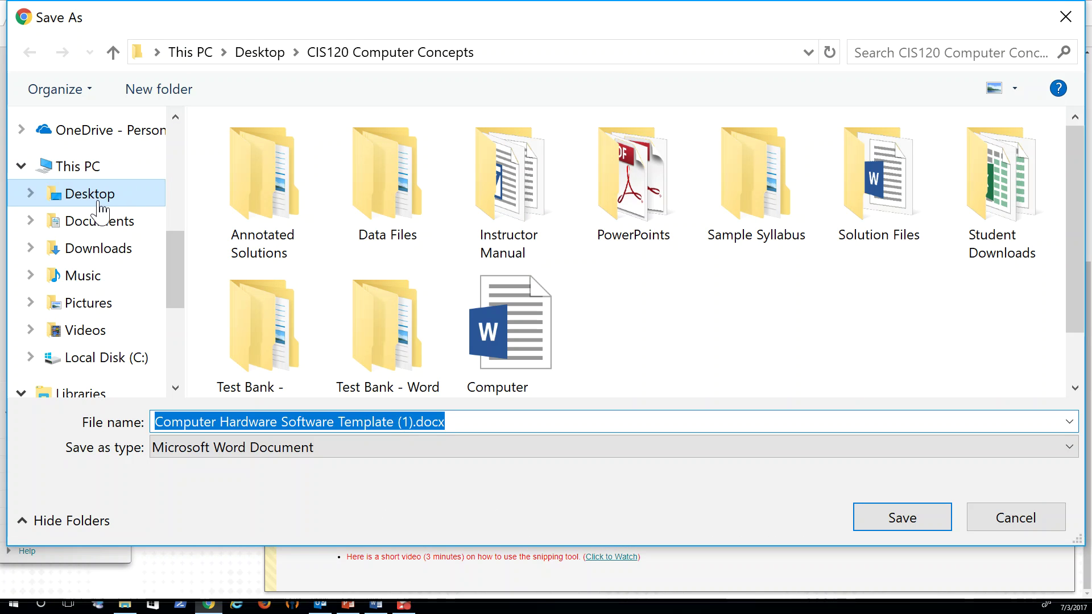
pyautogui.click(901, 518)
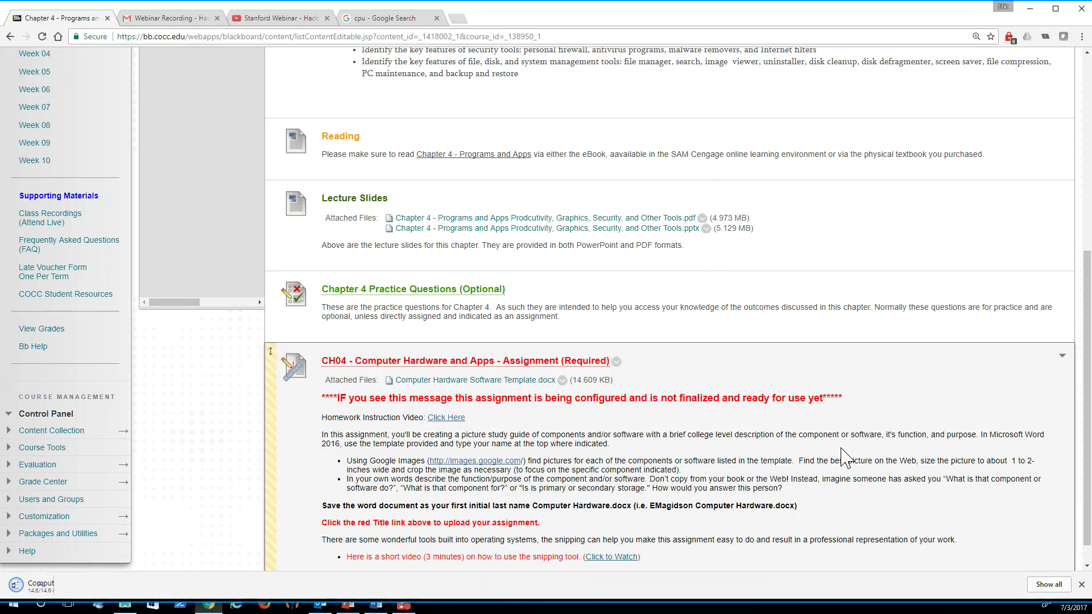
pyautogui.click(79, 592)
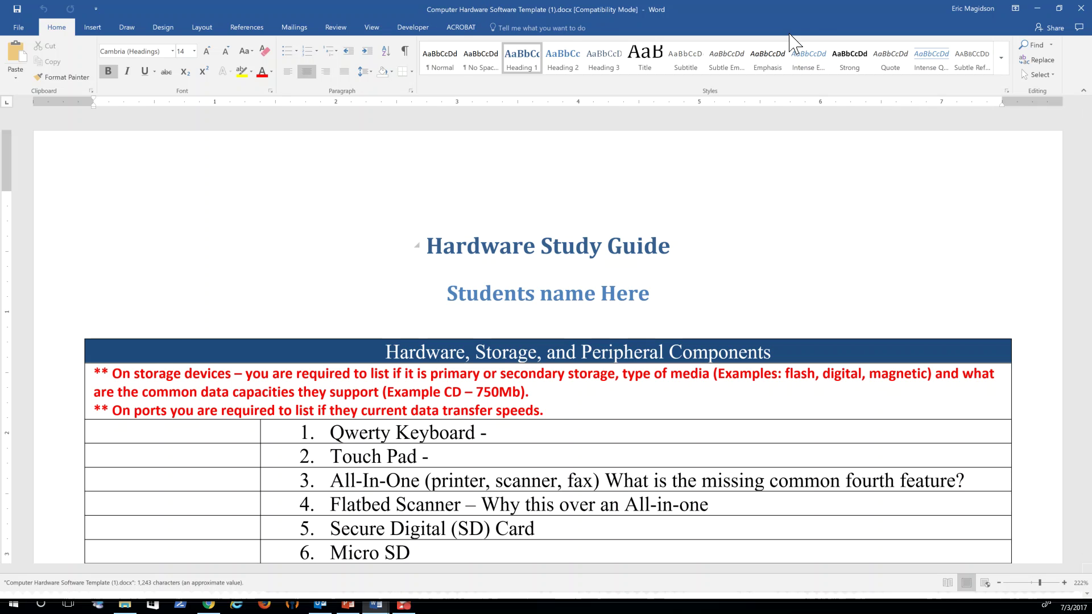
# Step: Minimize the study guide and close Document1 without saving its changes
pyautogui.click(1037, 8)
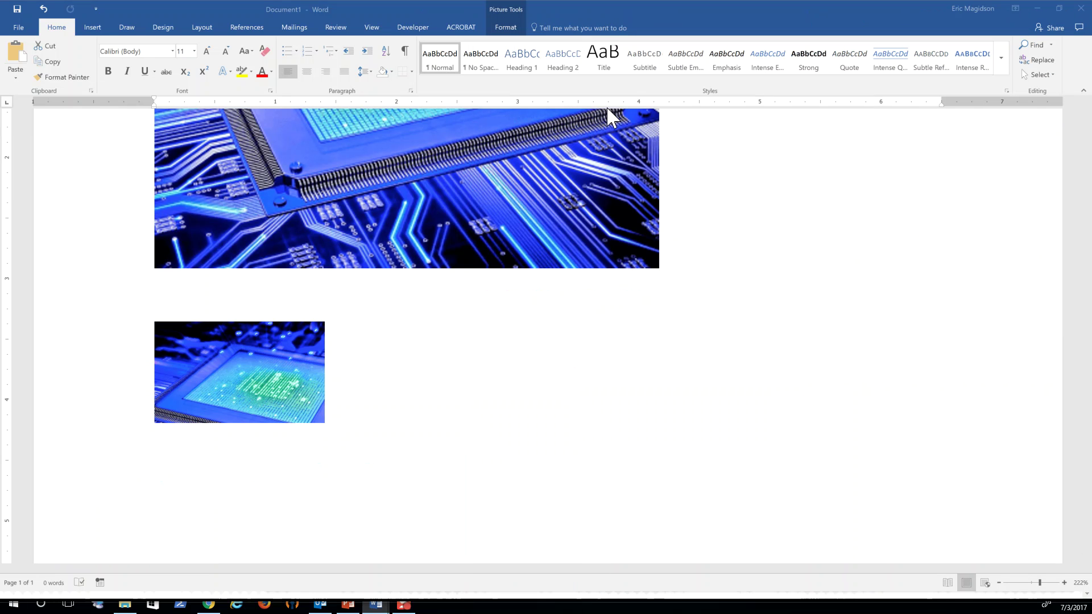
pyautogui.click(1081, 8)
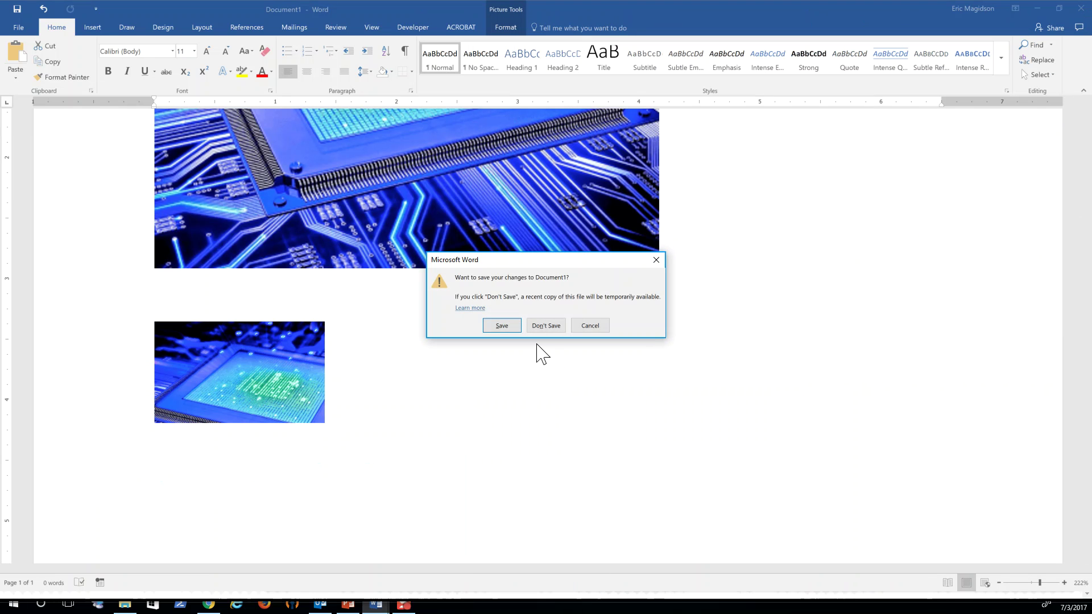
pyautogui.click(543, 325)
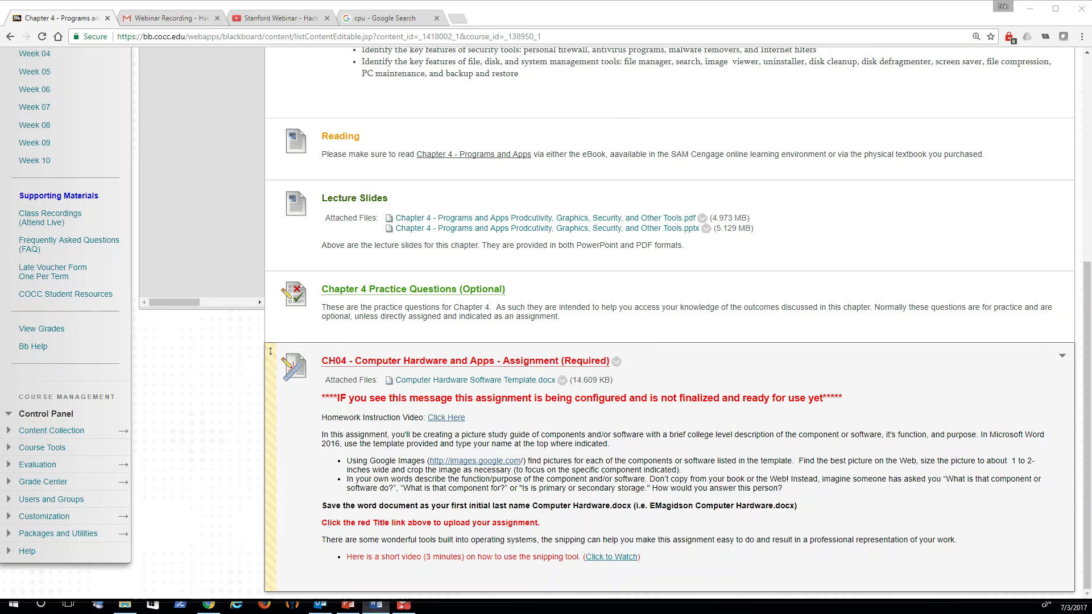
# Step: Maximize the study guide and open the full Save As dialog with Desktop as the location
pyautogui.moveTo(200, 151); pyautogui.dragTo(466, 5)
pyautogui.click(18, 27)
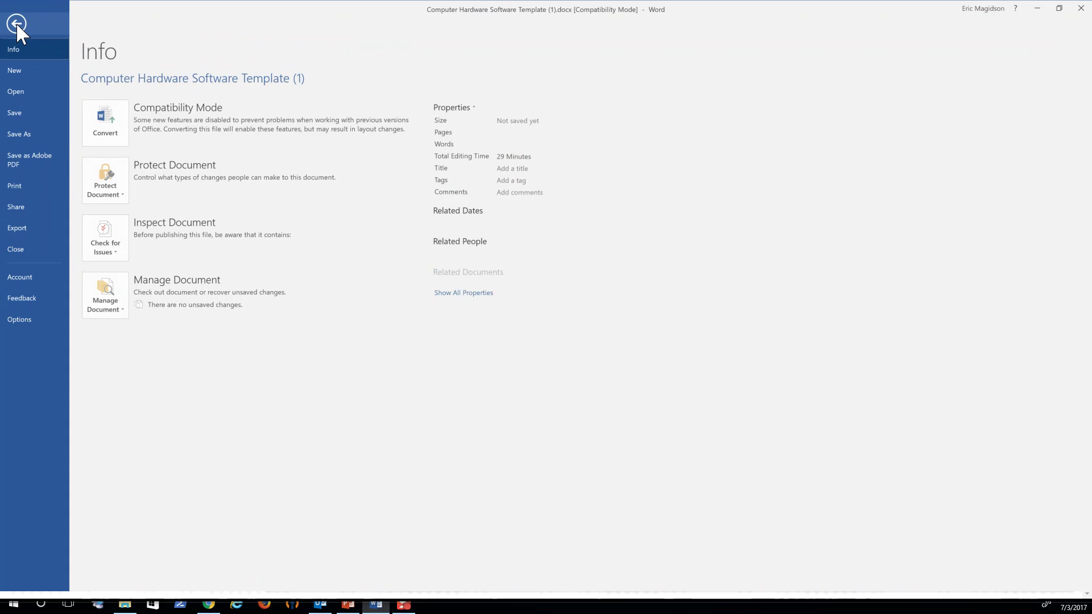
pyautogui.click(36, 134)
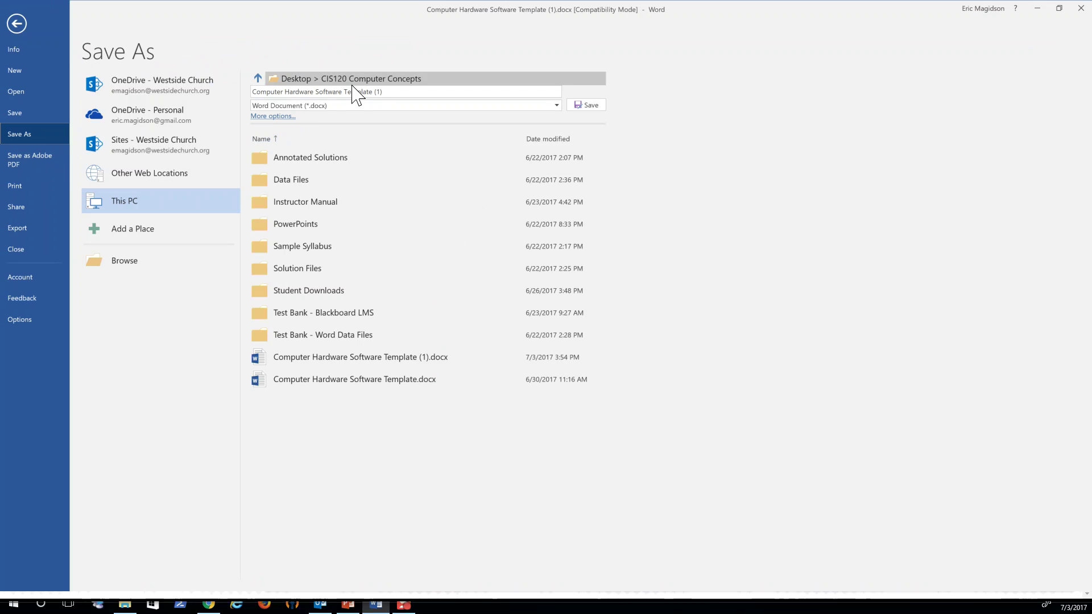
pyautogui.click(286, 117)
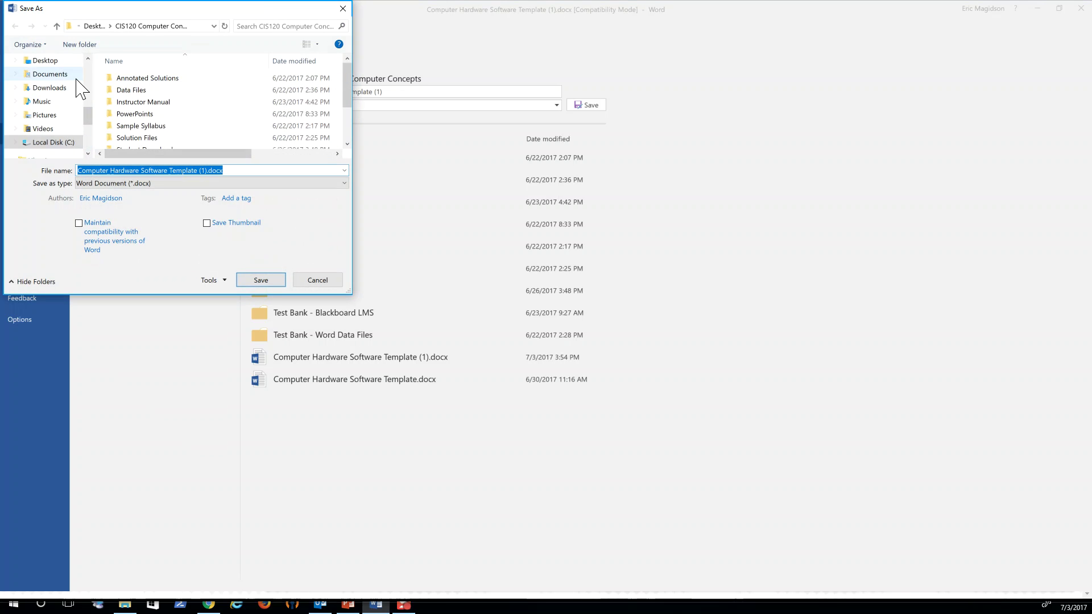
pyautogui.click(40, 62)
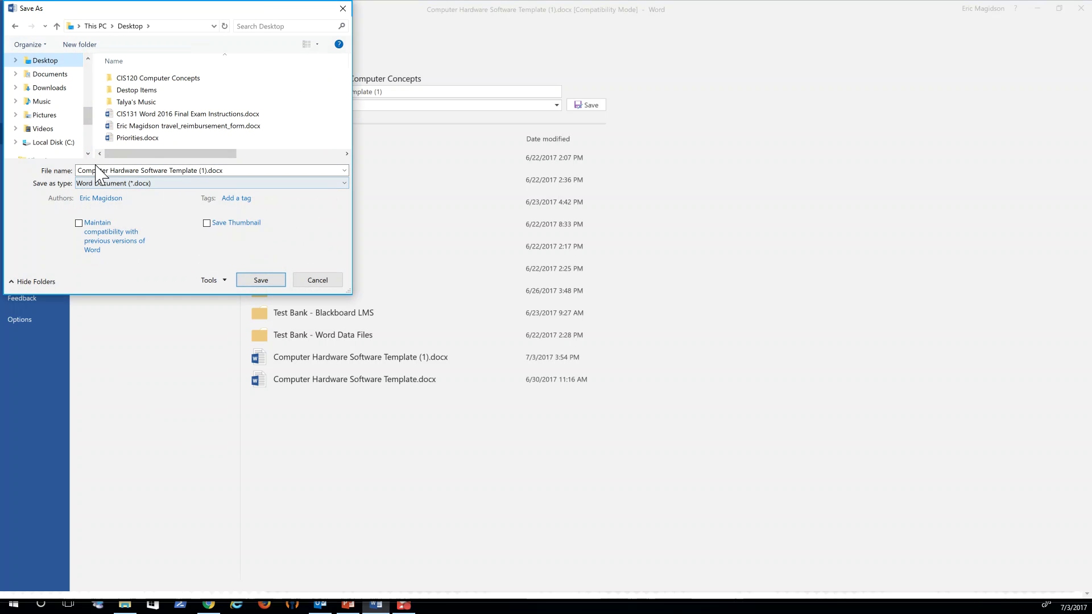
# Step: Name the file initial-plus-last-name Computer Hardware Software, save it, and accept the format upgrade
pyautogui.click(80, 171)
pyautogui.click(77, 170)
pyautogui.write('EMagidson')
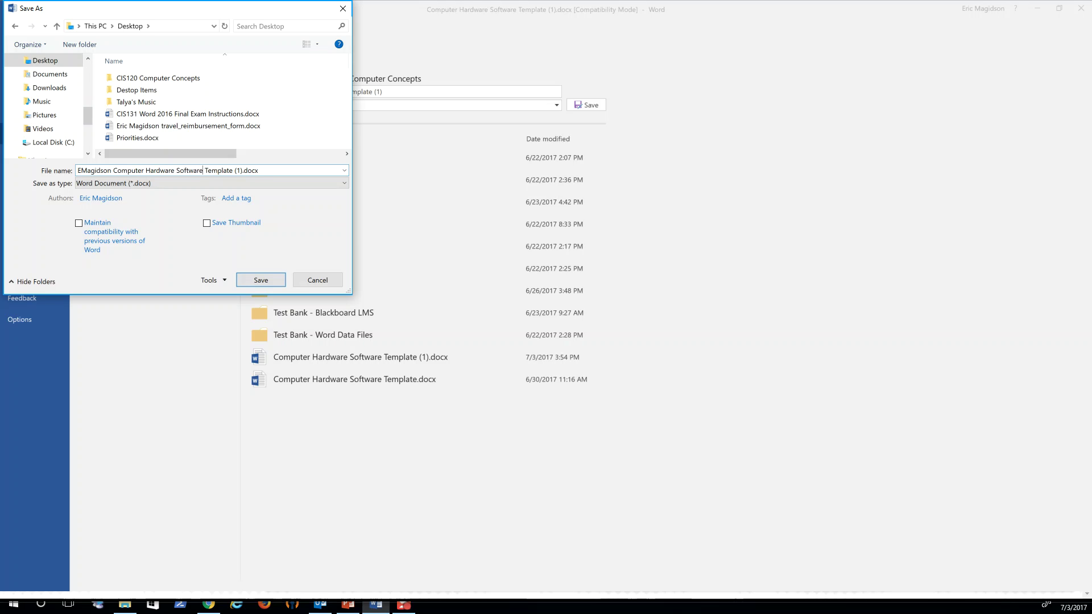
pyautogui.press('Delete')
pyautogui.press('Delete')
pyautogui.press('Delete')
pyautogui.press('Delete')
pyautogui.click(261, 281)
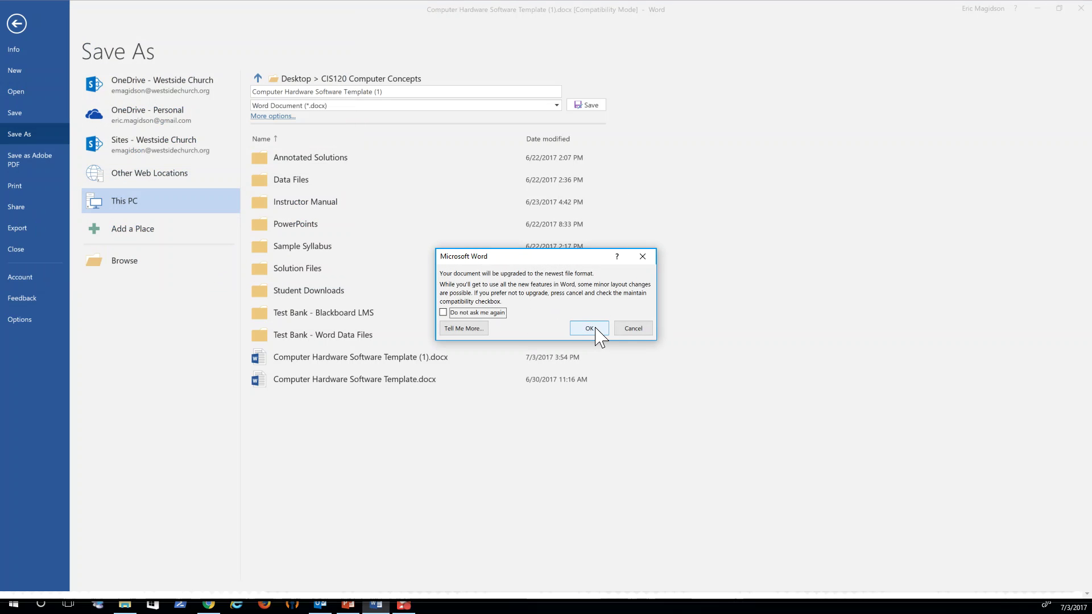
pyautogui.click(589, 328)
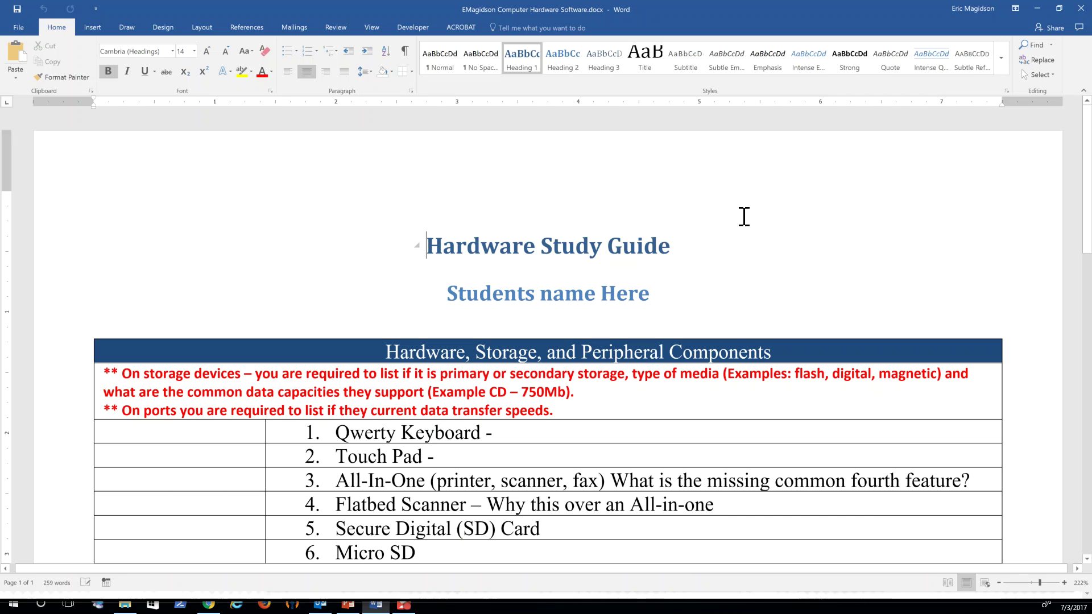
# Step: Replace 'Students name Here' with the student's full name, then minimize and later restore Word
pyautogui.moveTo(602, 291); pyautogui.dragTo(448, 285)
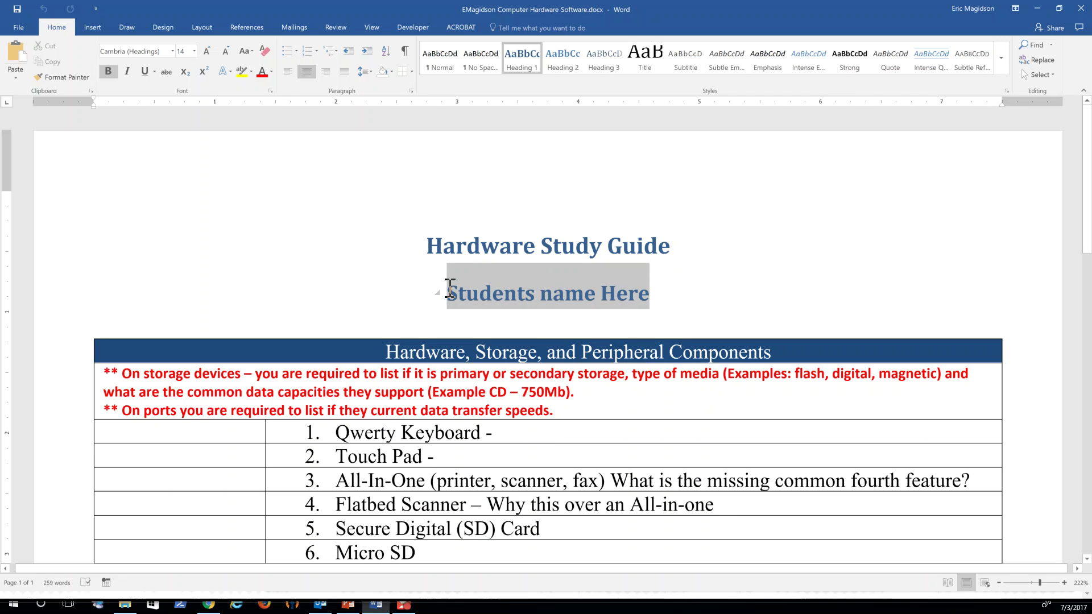
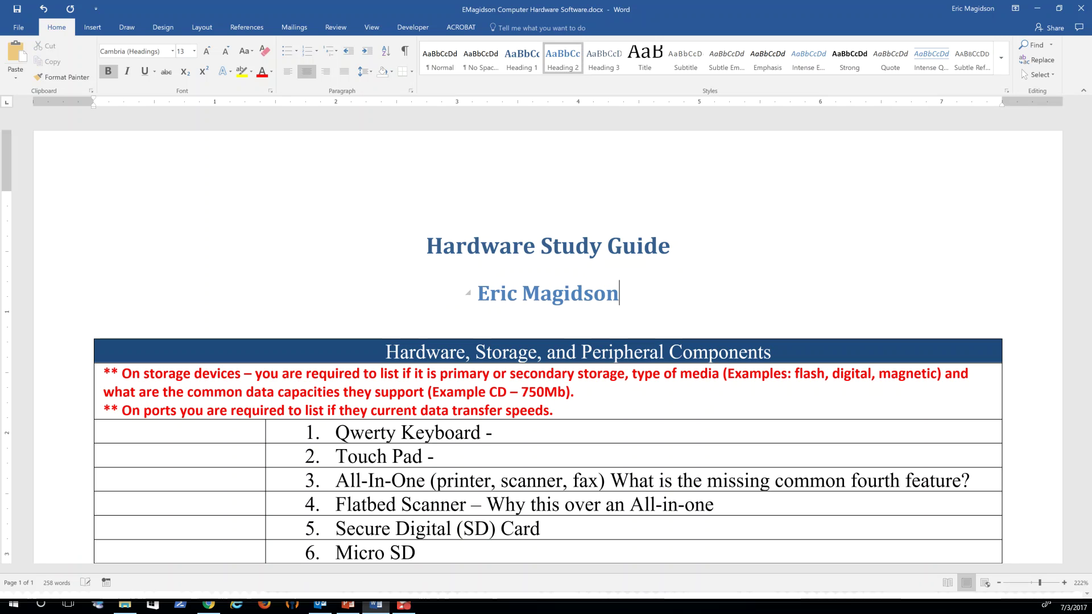
pyautogui.scroll(-3, 728, 204)
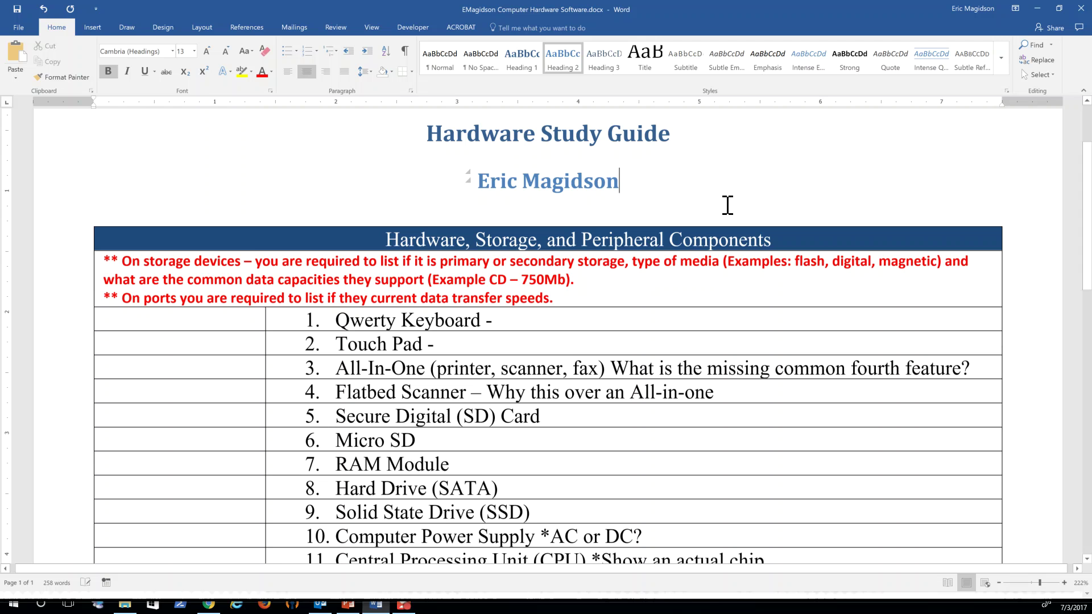
pyautogui.click(1038, 10)
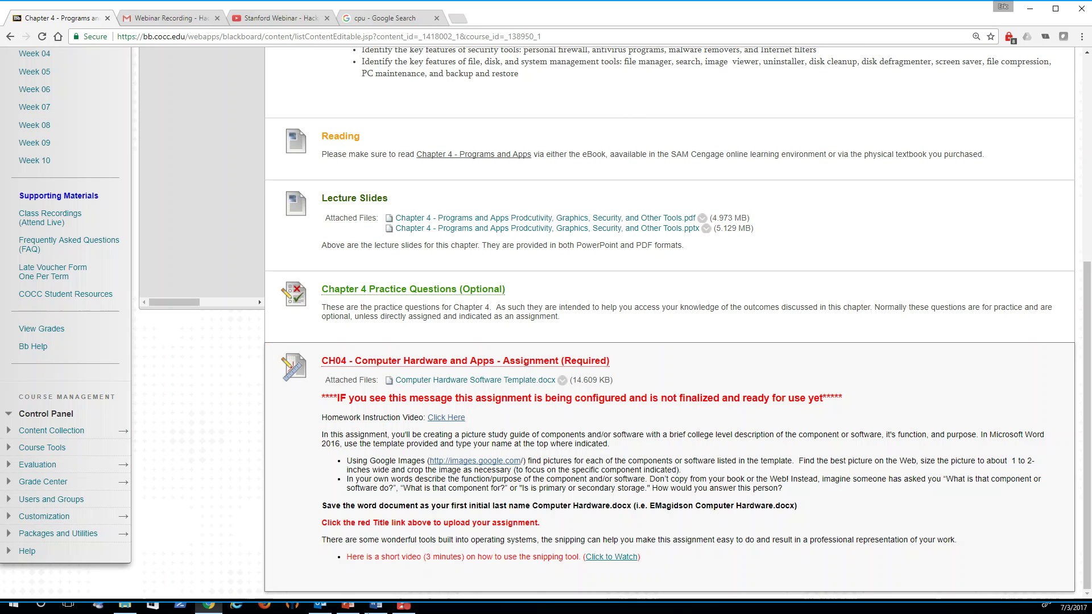
pyautogui.click(378, 607)
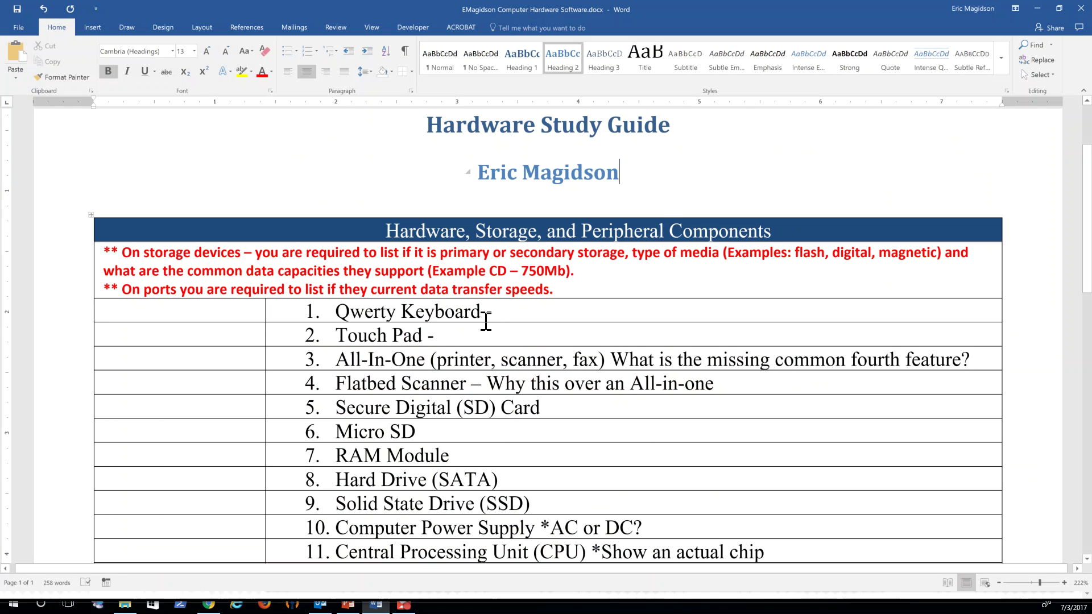
# Step: In Chrome, search Google Images for 'qwerty keyboard'
pyautogui.click(208, 606)
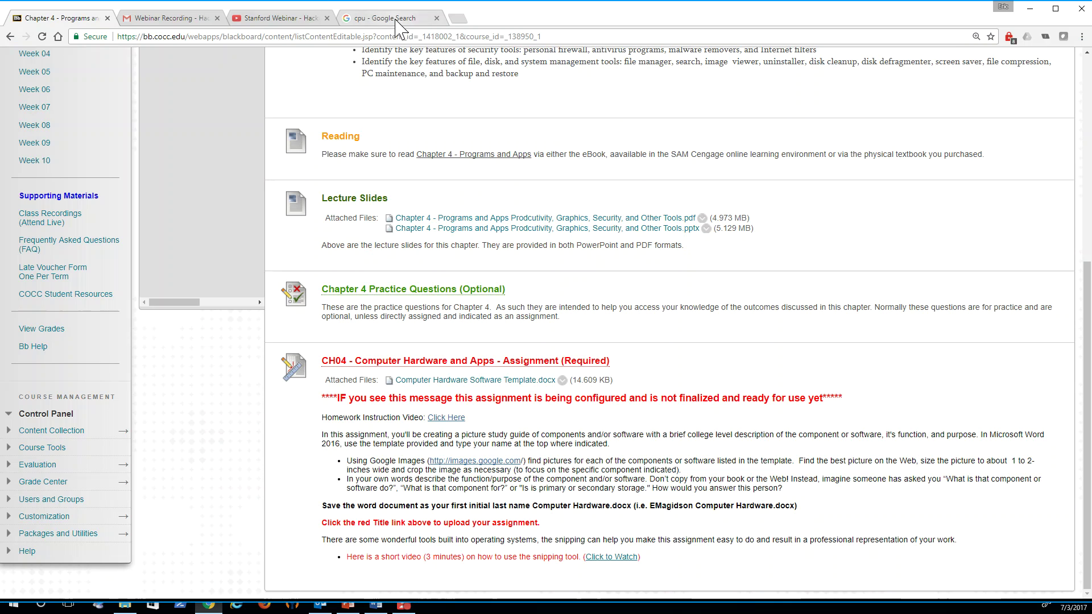
pyautogui.click(398, 20)
pyautogui.click(398, 36)
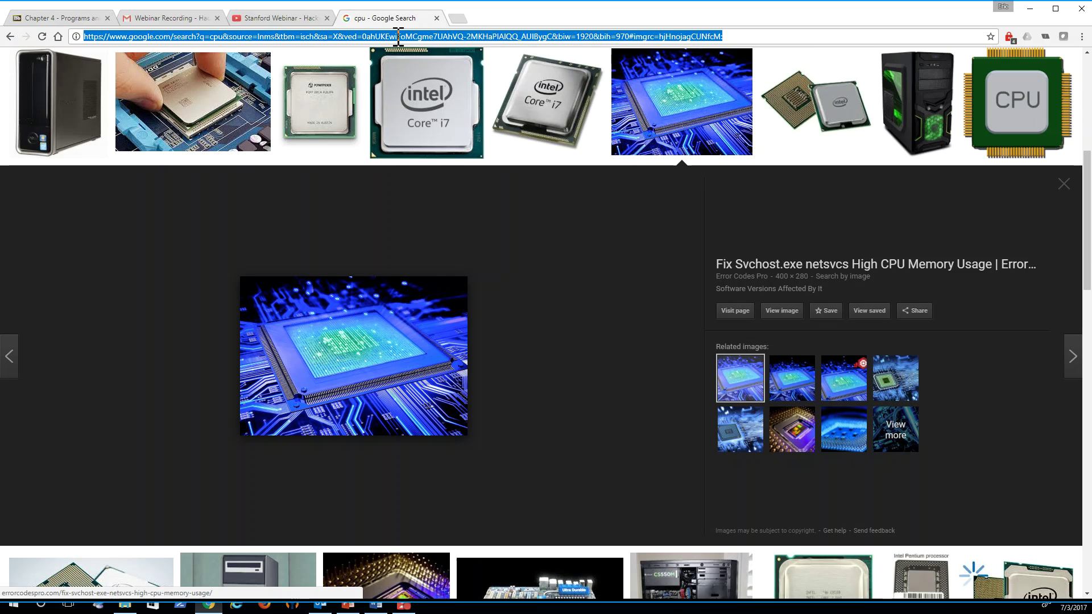
pyautogui.write('google.com')
pyautogui.press('Return')
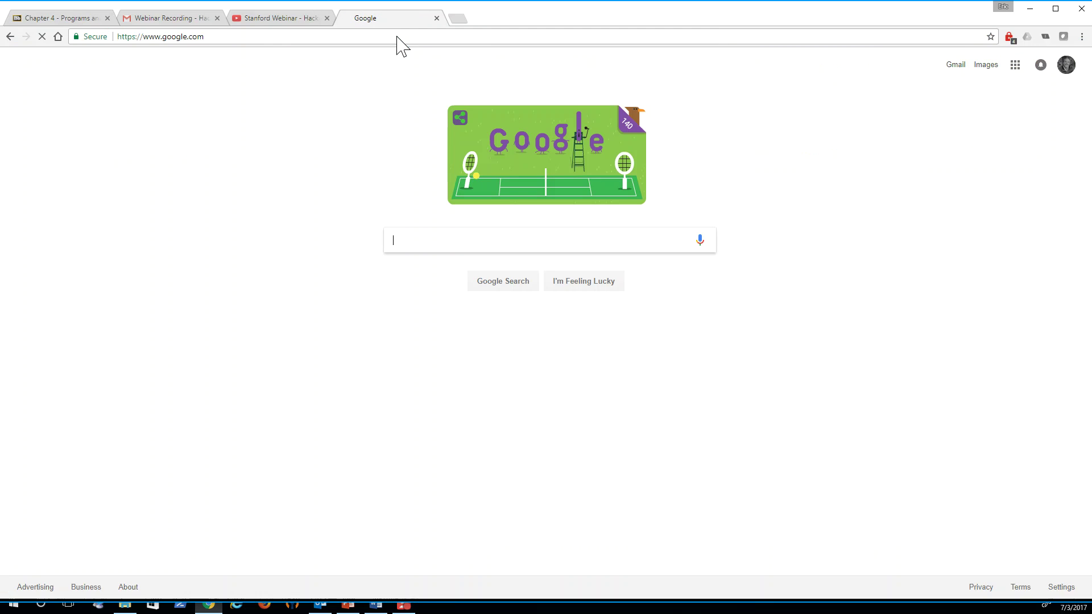
pyautogui.write('Qwe')
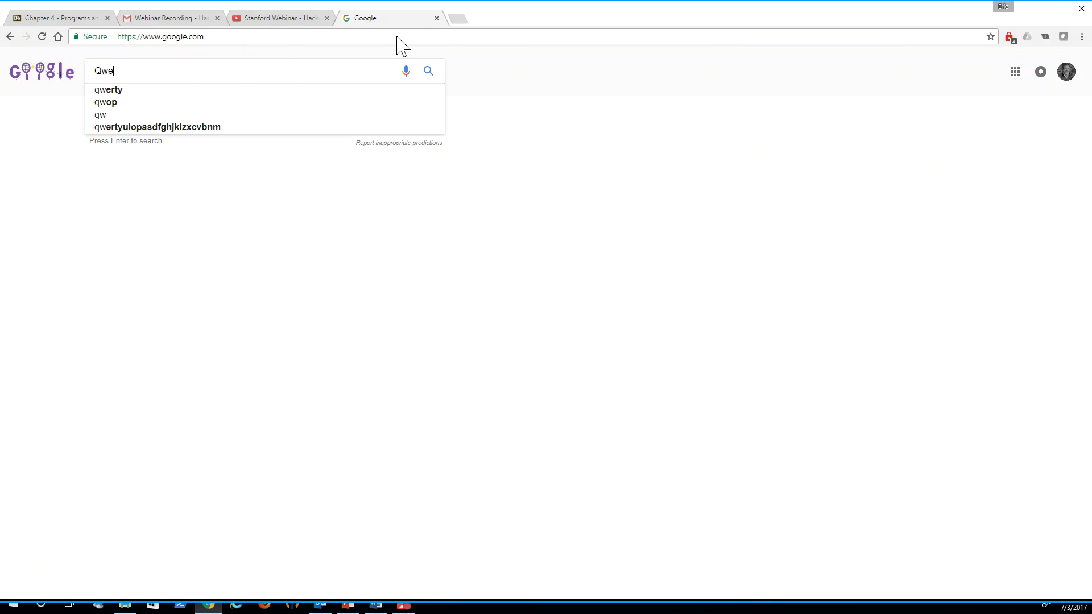
pyautogui.write('rt')
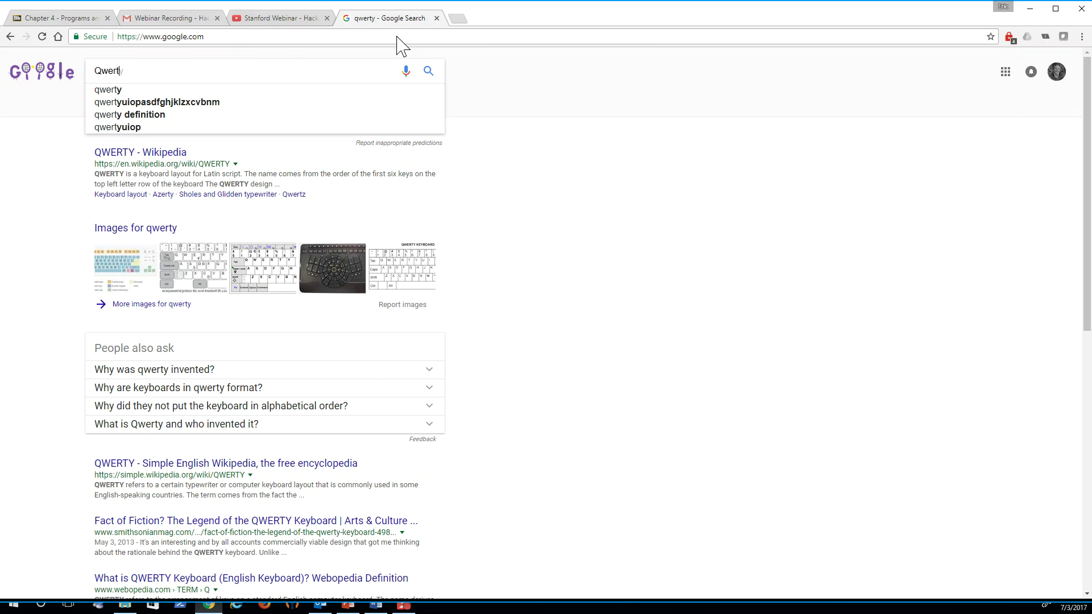
pyautogui.press('BackSpace')
pyautogui.write('ty')
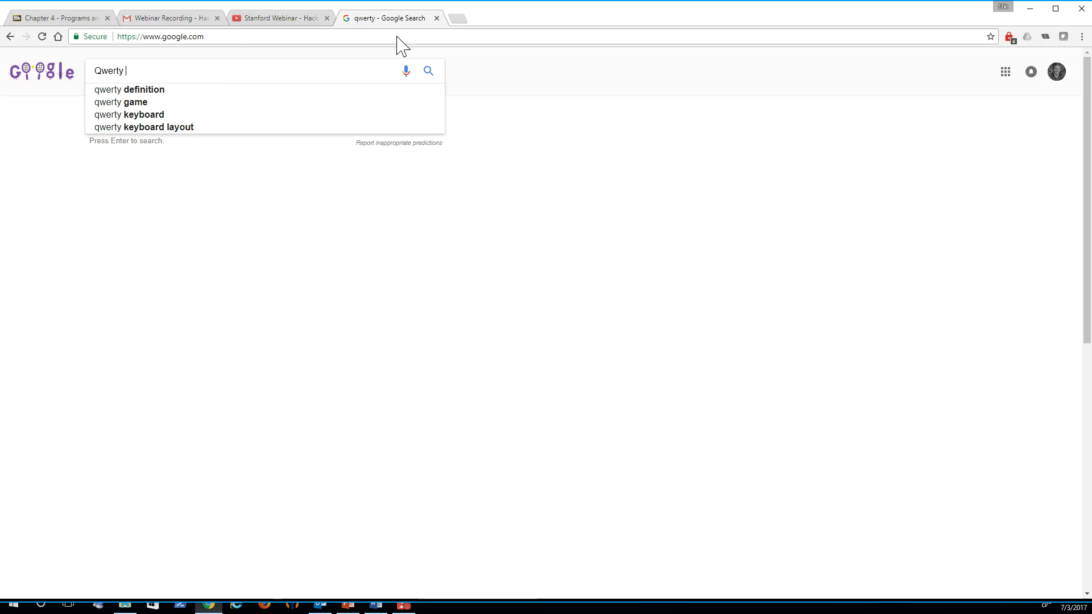
pyautogui.click(160, 115)
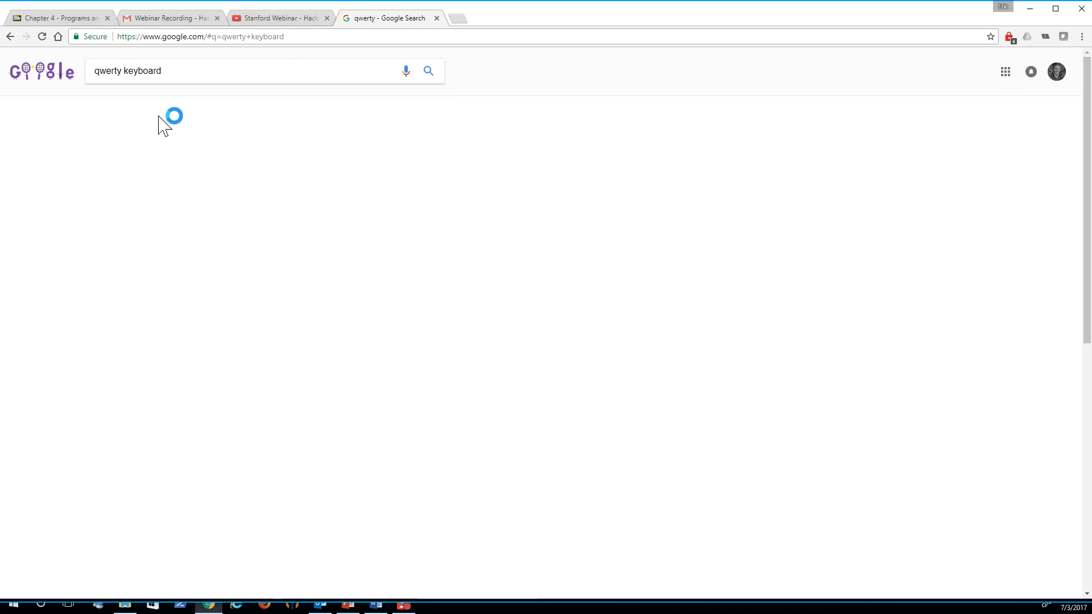
pyautogui.click(133, 105)
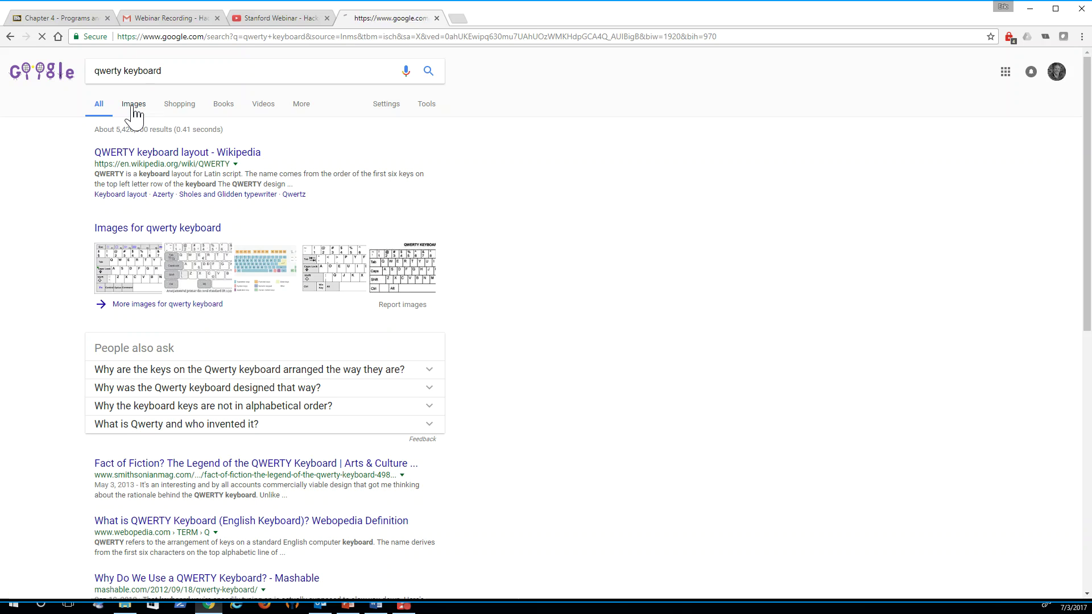
# Step: Copy the black Gizmodo keyboard photo from its preview and return to the Word document
pyautogui.scroll(-3, 896, 278)
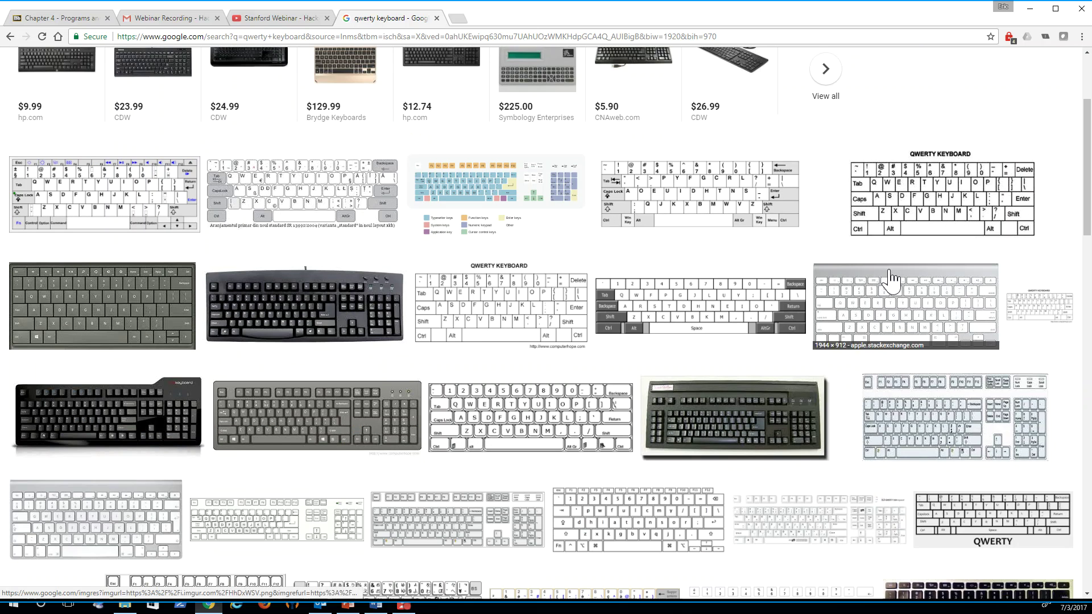
pyautogui.click(284, 328)
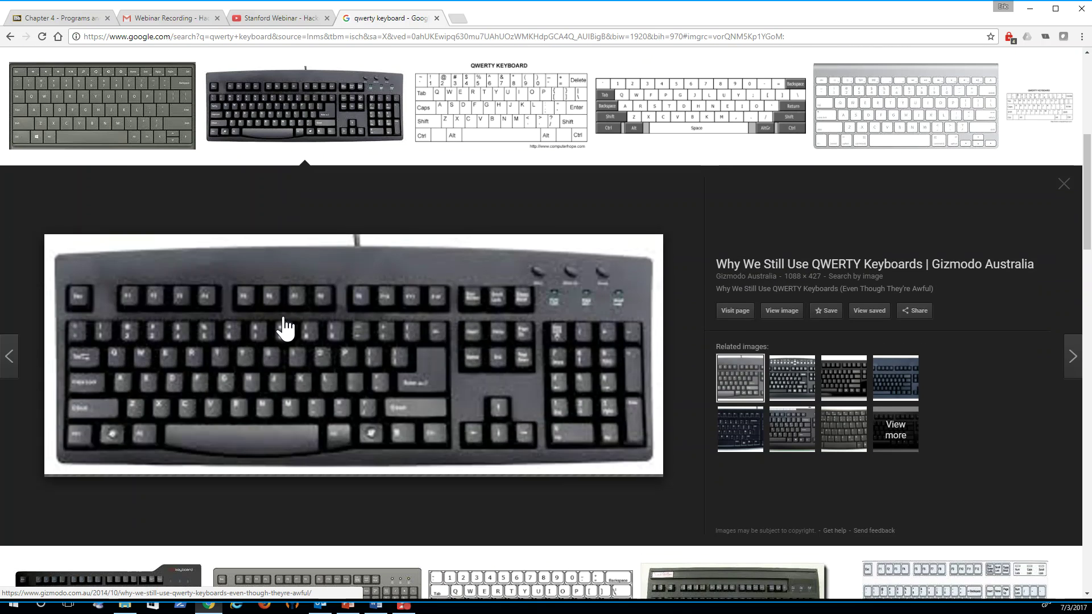
pyautogui.rightClick(371, 325)
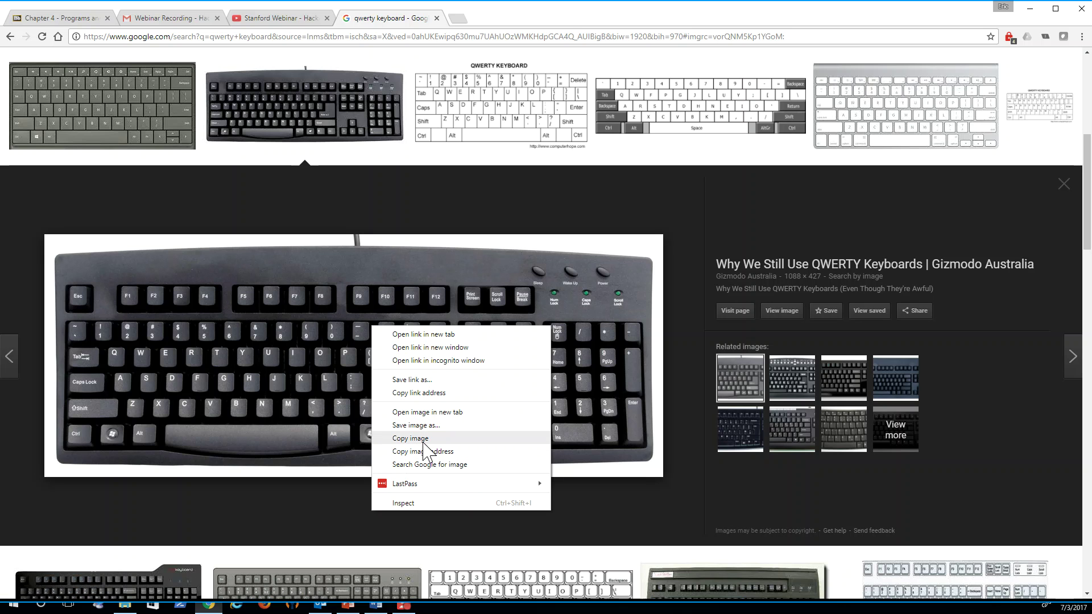
pyautogui.click(423, 439)
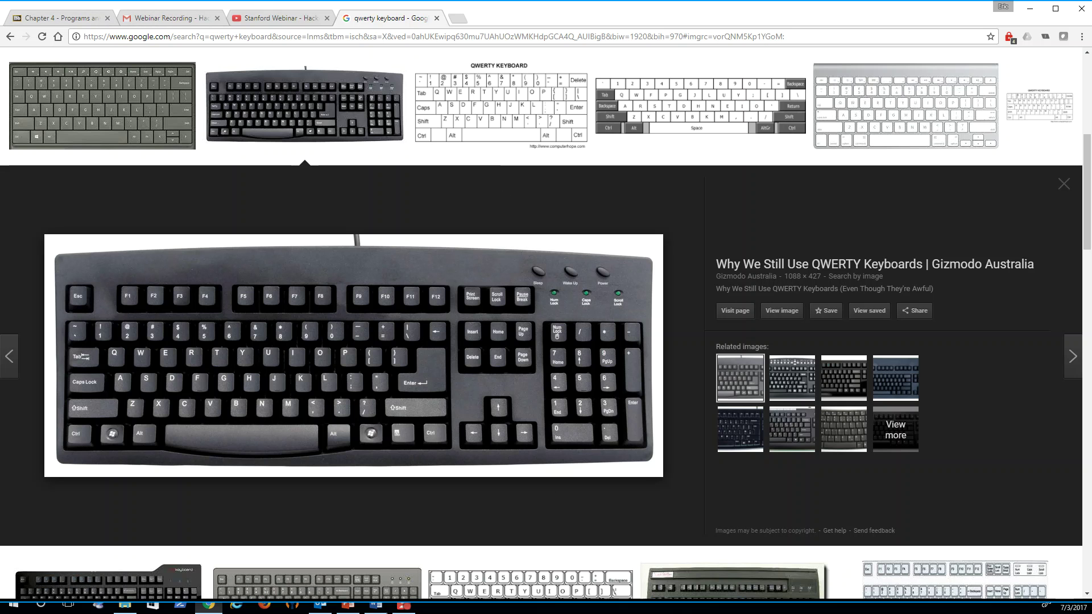
pyautogui.click(375, 606)
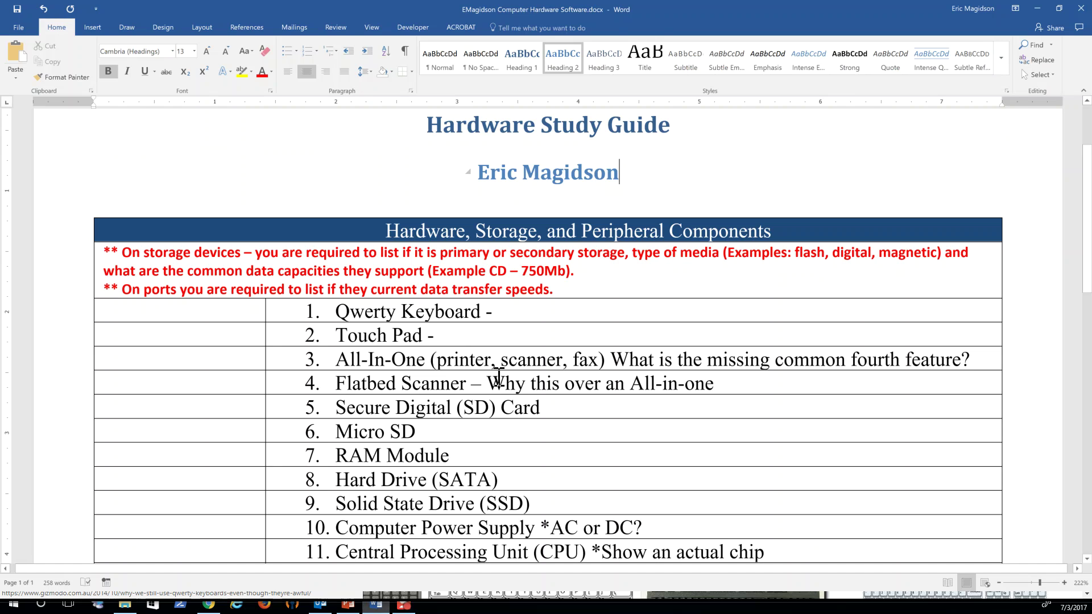
# Step: Paste the keyboard photo into the empty cell beside item 1 and shrink it to a thumbnail
pyautogui.click(187, 316)
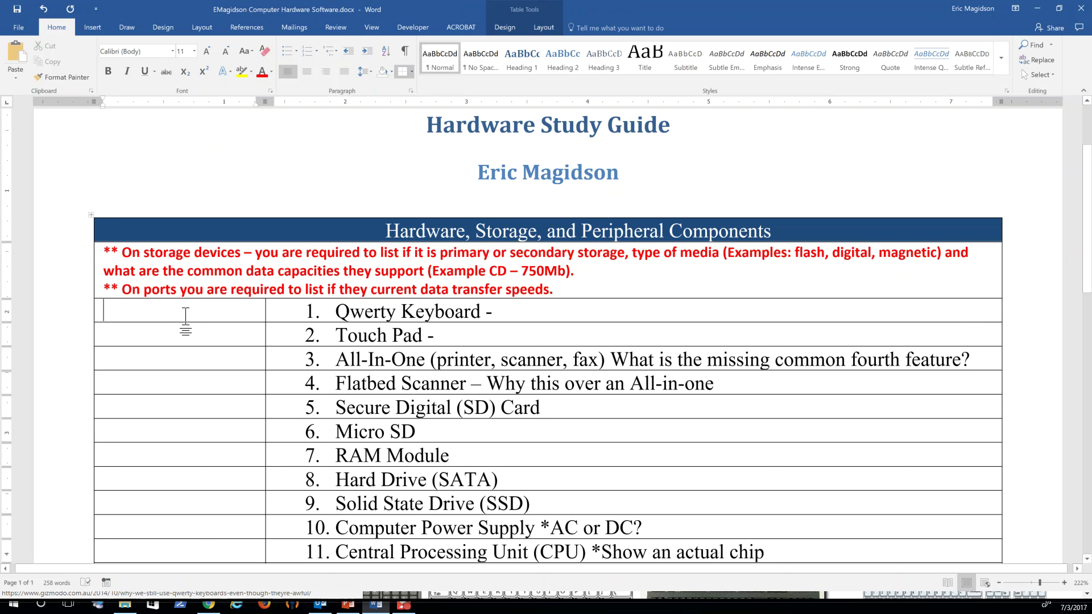
pyautogui.hotkey('ctrl', 'v')
pyautogui.scroll(-3, 514, 364)
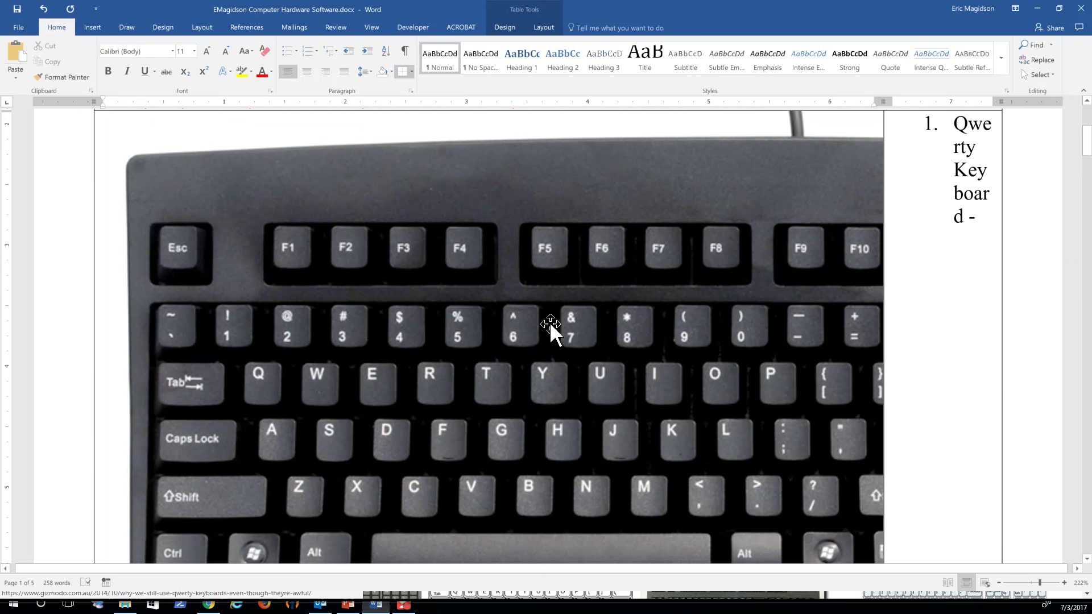
pyautogui.click(273, 262)
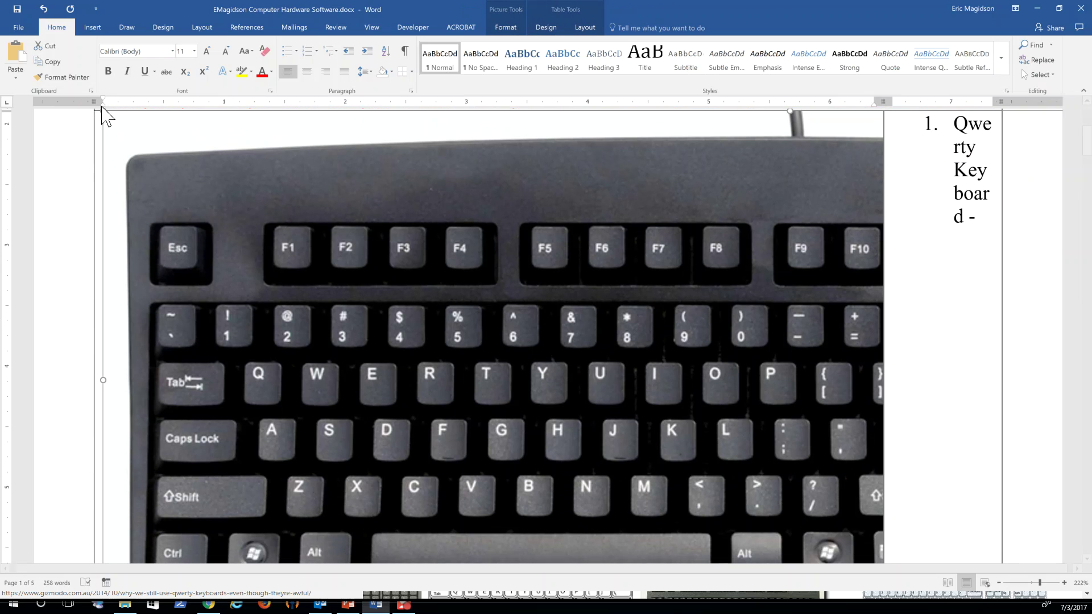
pyautogui.moveTo(97, 105); pyautogui.dragTo(138, 218)
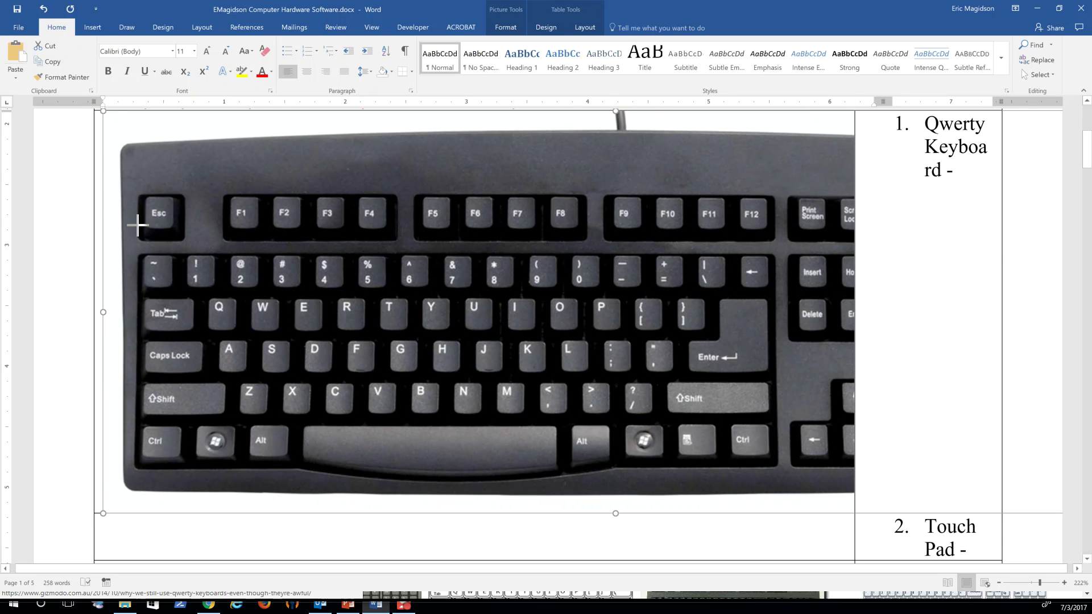
pyautogui.moveTo(98, 108); pyautogui.dragTo(456, 434)
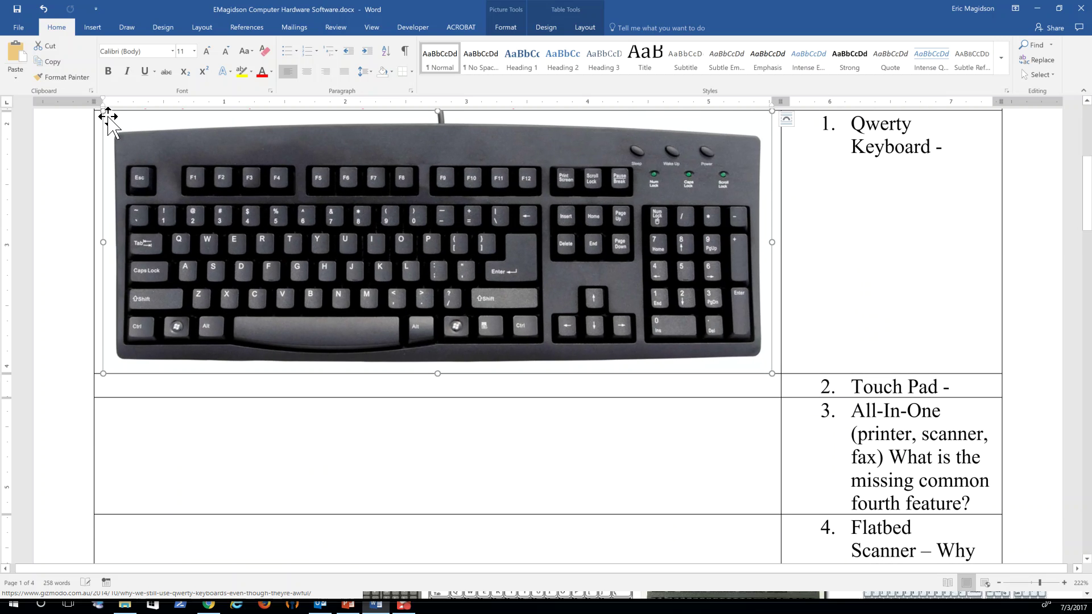
pyautogui.moveTo(104, 112); pyautogui.dragTo(424, 348)
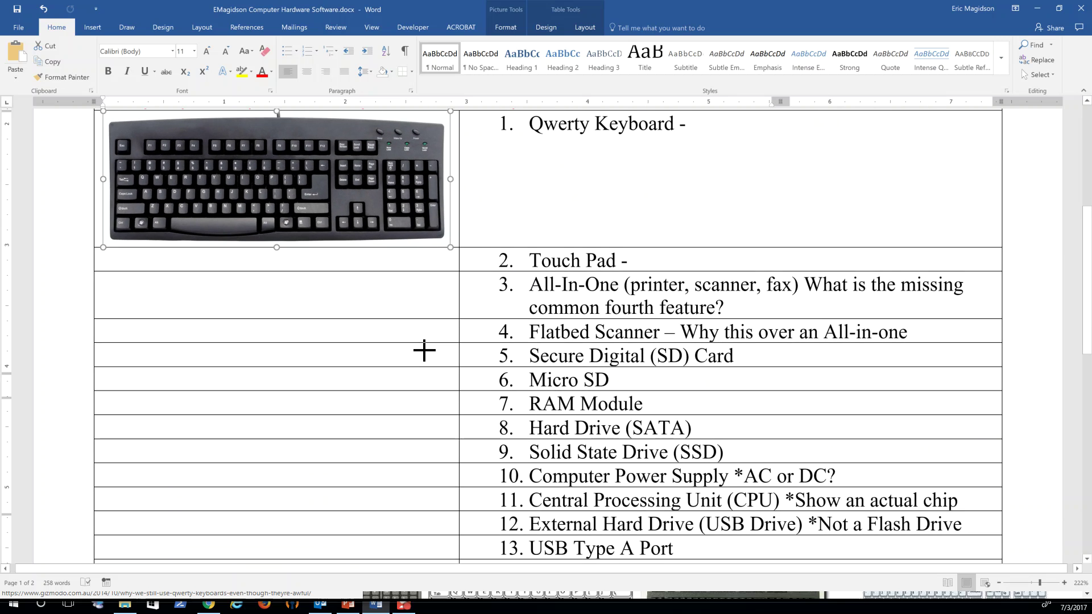
pyautogui.moveTo(400, 209); pyautogui.dragTo(236, 144)
pyautogui.click(530, 126)
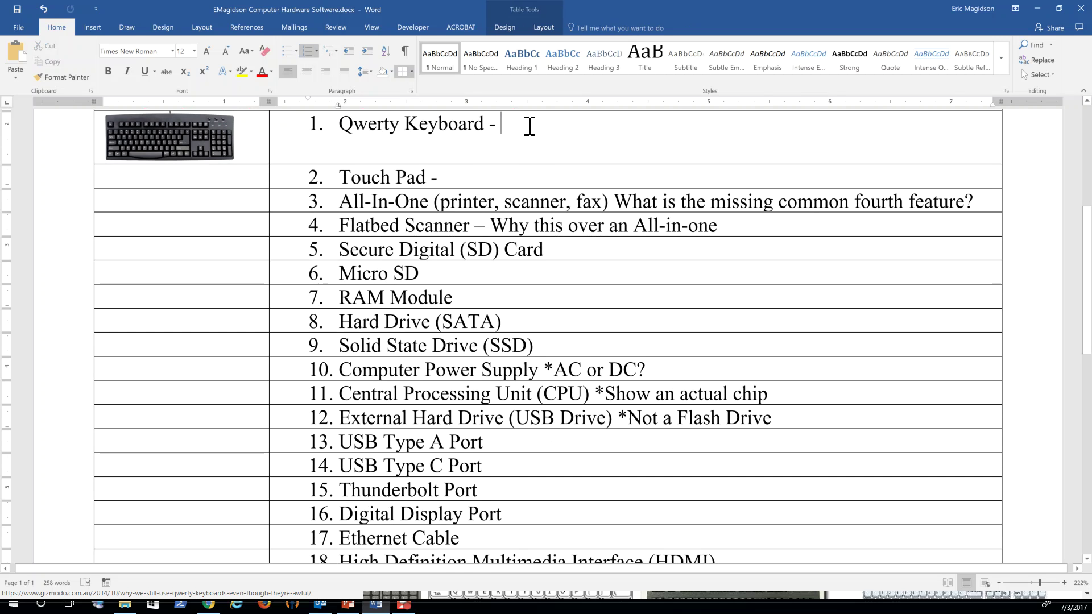
# Step: Add 'Primary input device within computers today.' after Qwerty Keyboard, correcting 'comuters' to 'computers'
pyautogui.write('Primary ')
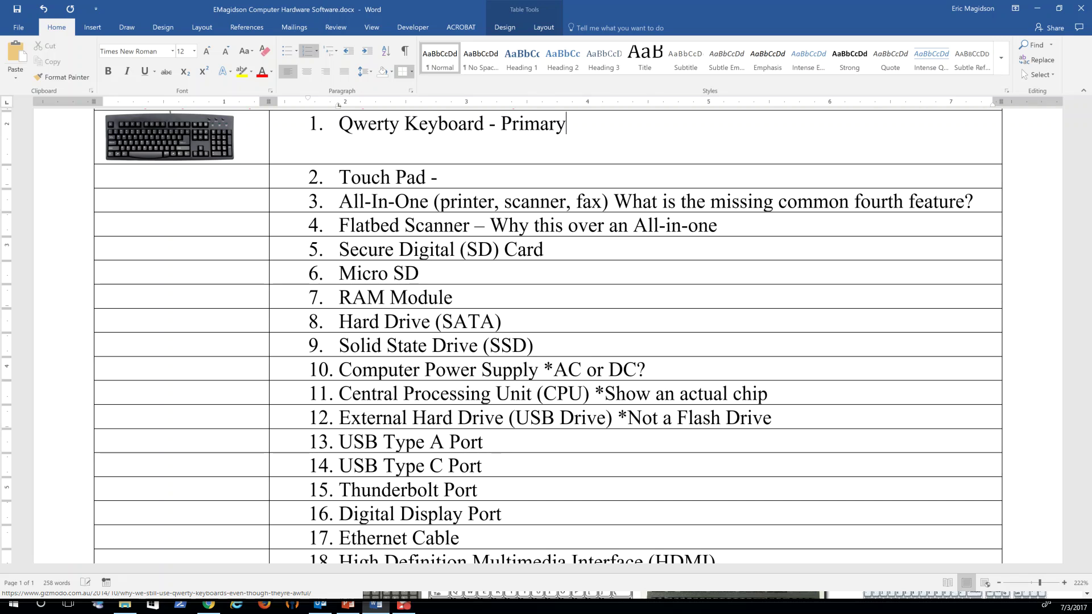
pyautogui.write('input de')
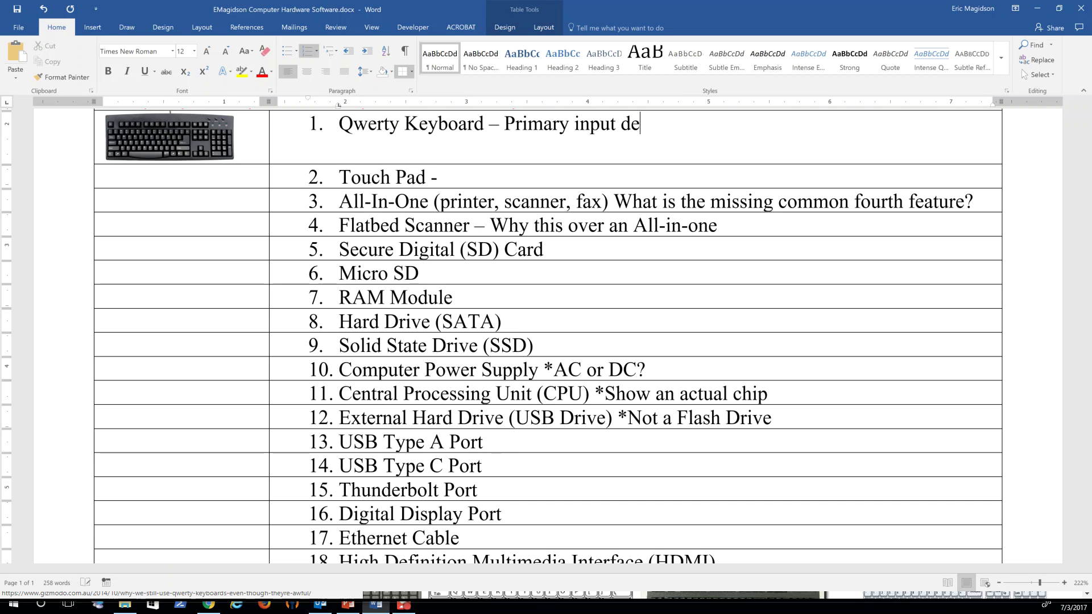
pyautogui.write('vice within co')
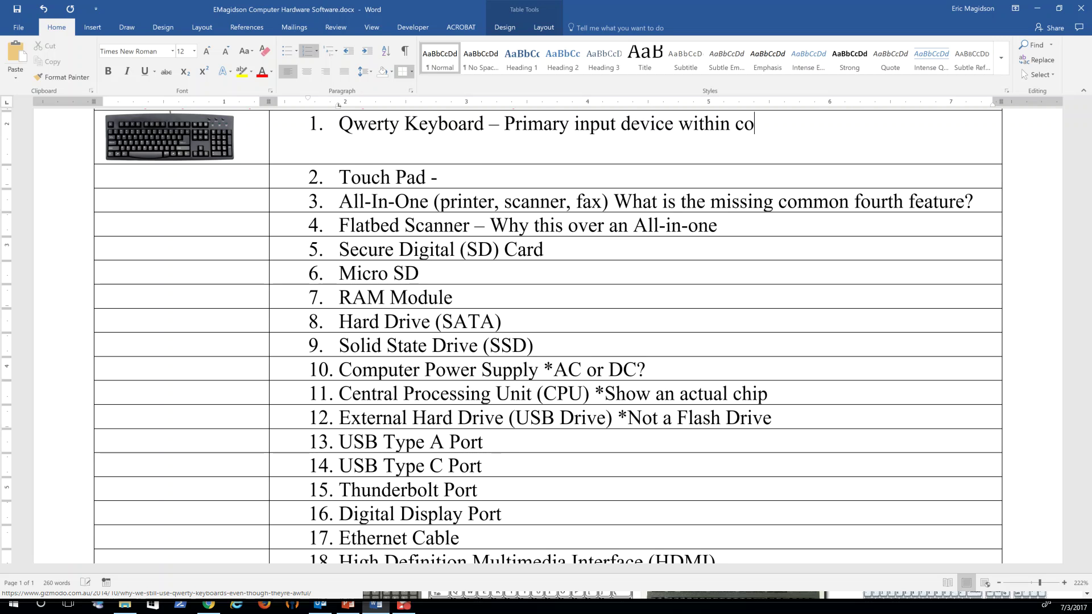
pyautogui.write('muters to')
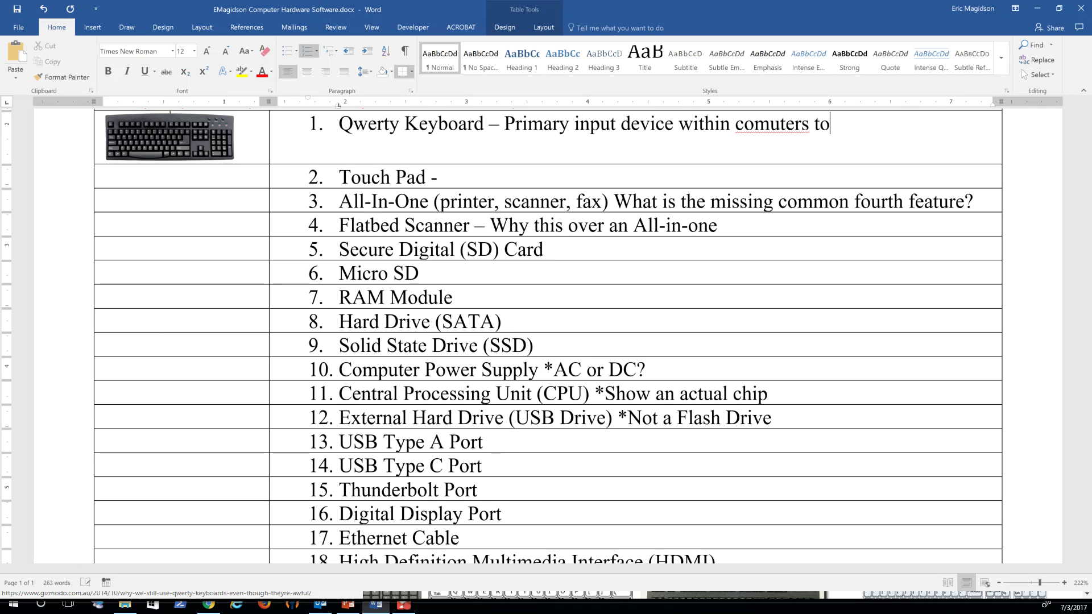
pyautogui.write('day.')
pyautogui.click(771, 125)
pyautogui.write('p')
pyautogui.click(892, 125)
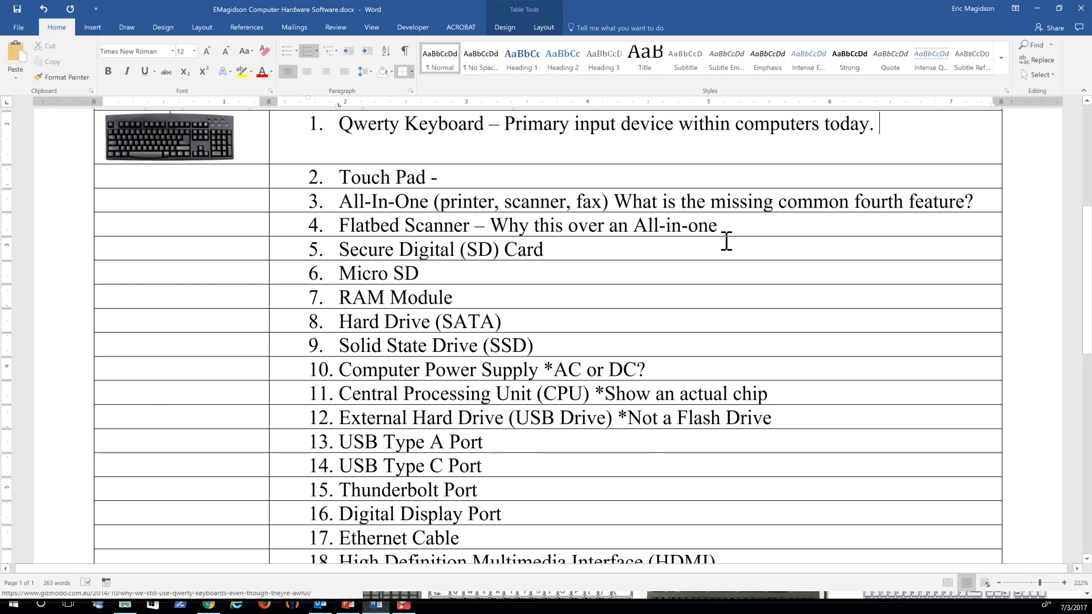
pyautogui.scroll(2, 726, 240)
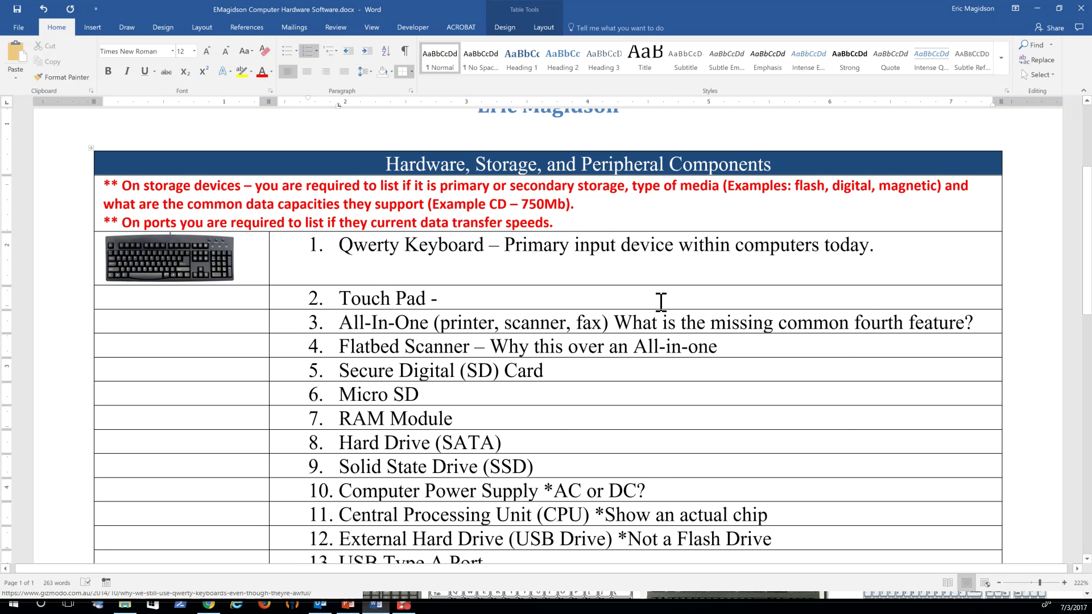
pyautogui.scroll(-2, 664, 317)
pyautogui.scroll(-4, 668, 320)
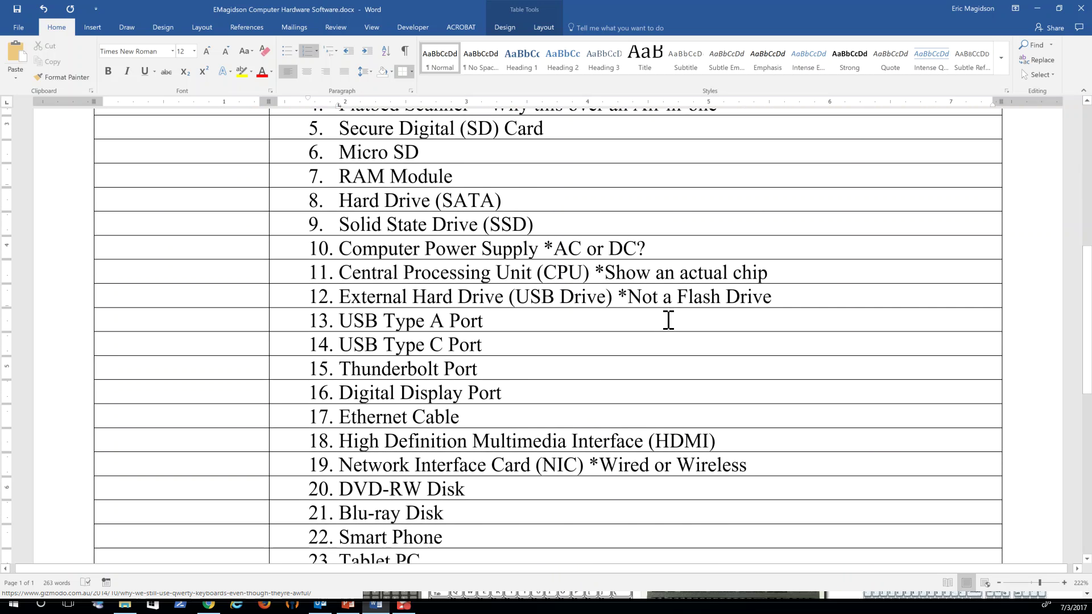
pyautogui.scroll(1, 669, 320)
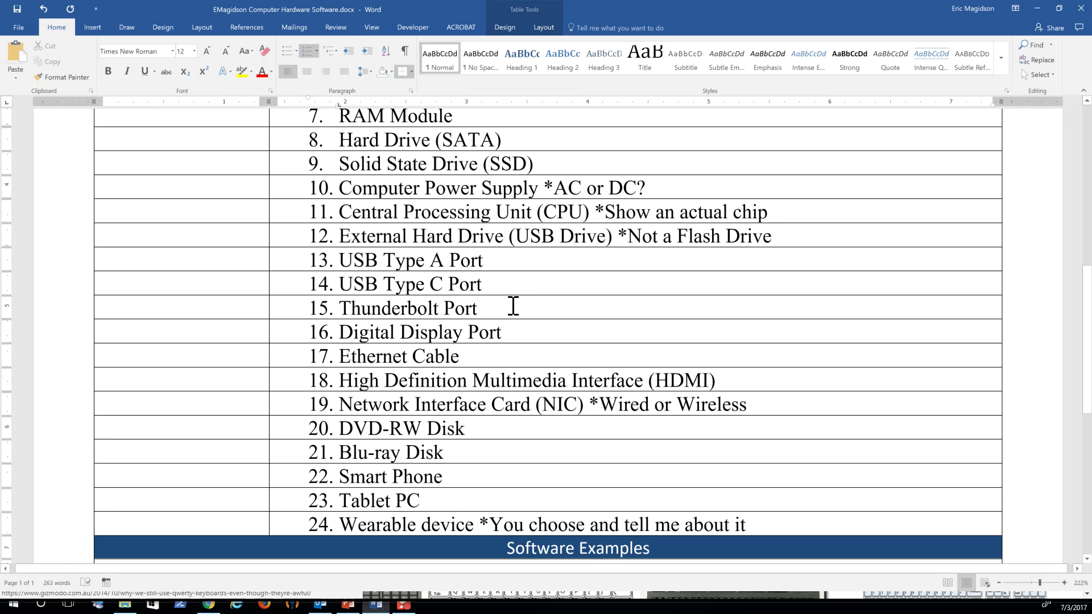
pyautogui.scroll(-5, 690, 263)
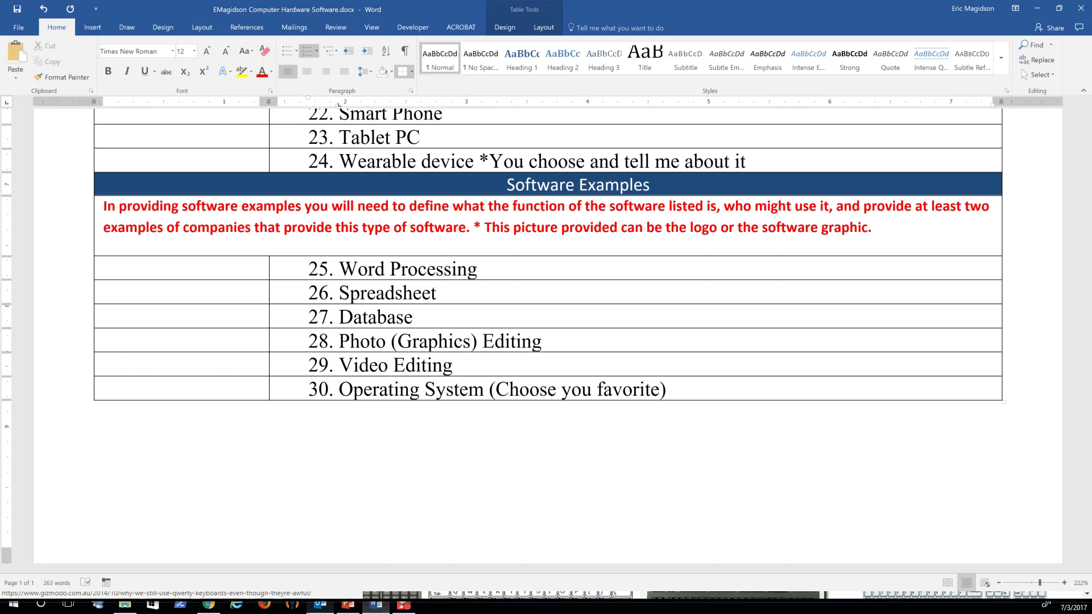
# Step: In Chrome, search google.com for 'Microsoft word' and show the image results
pyautogui.moveTo(336, 608)
pyautogui.click(209, 605)
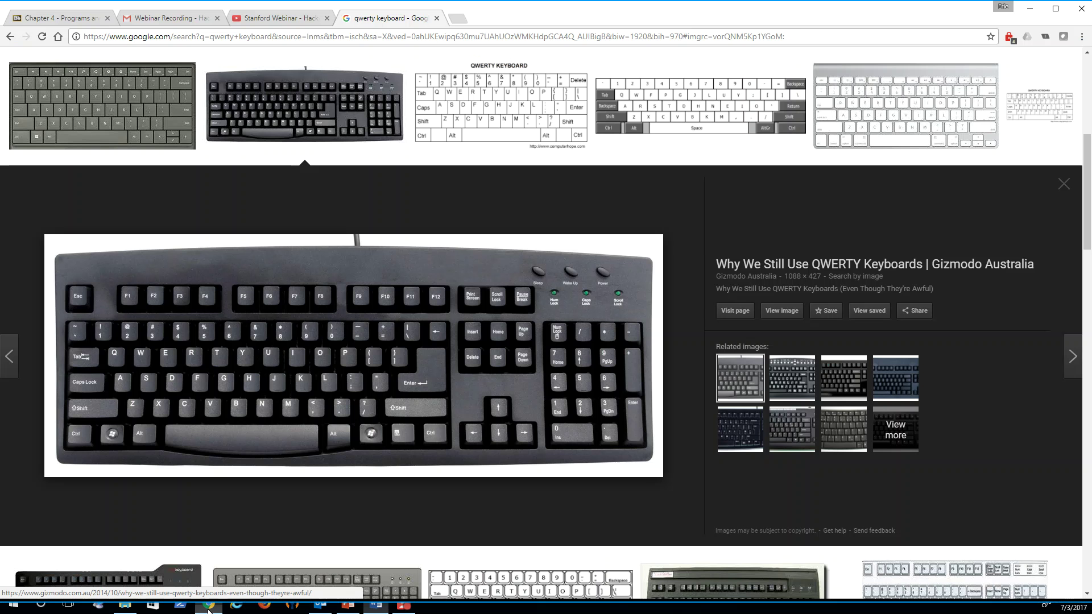
pyautogui.scroll(3, 353, 175)
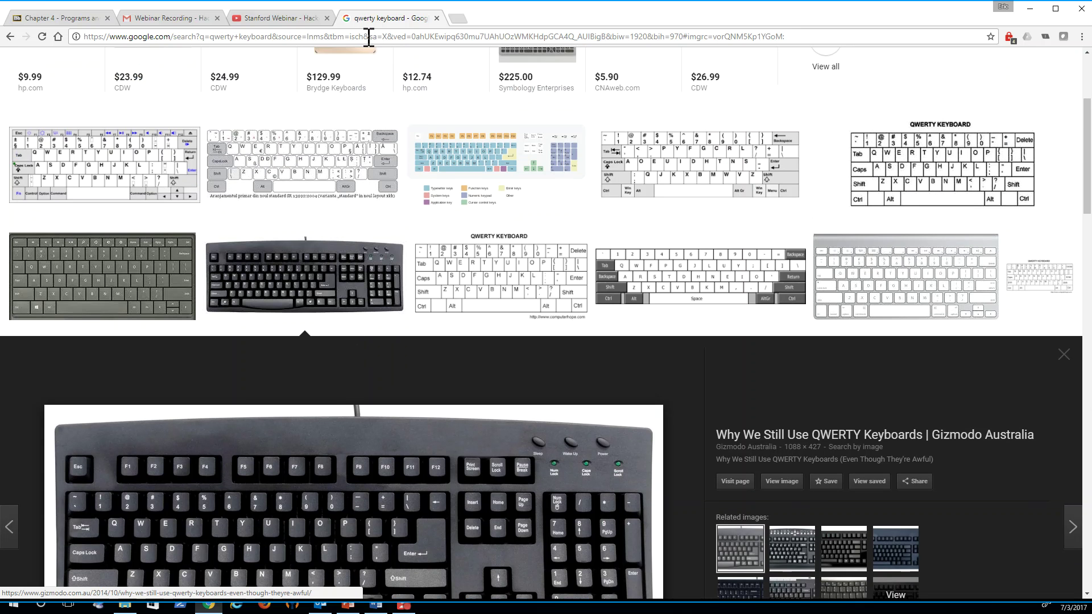
pyautogui.click(368, 36)
pyautogui.write('google.com')
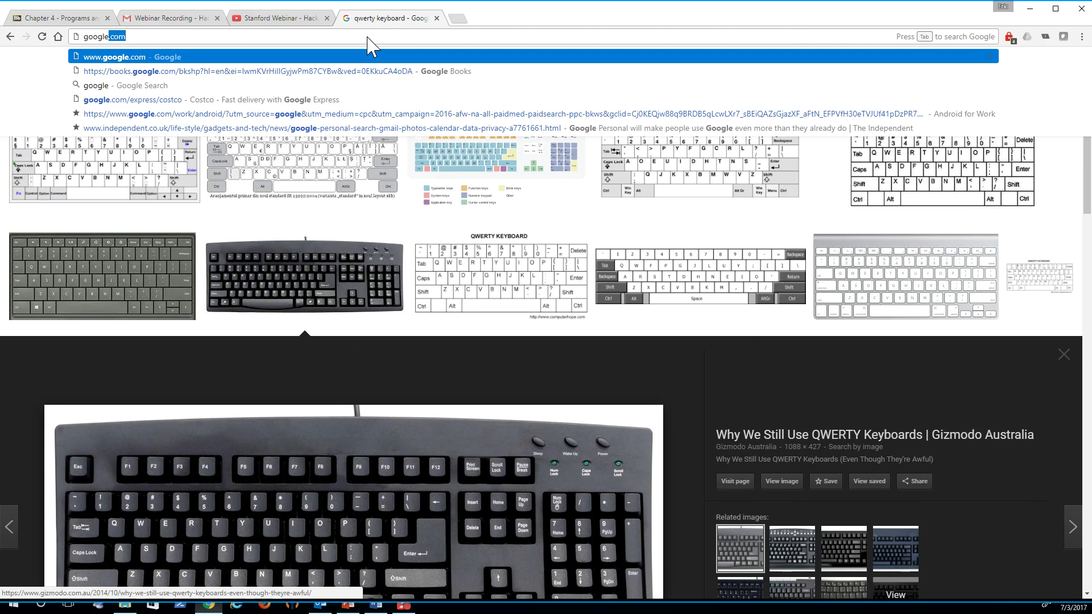
pyautogui.press('Return')
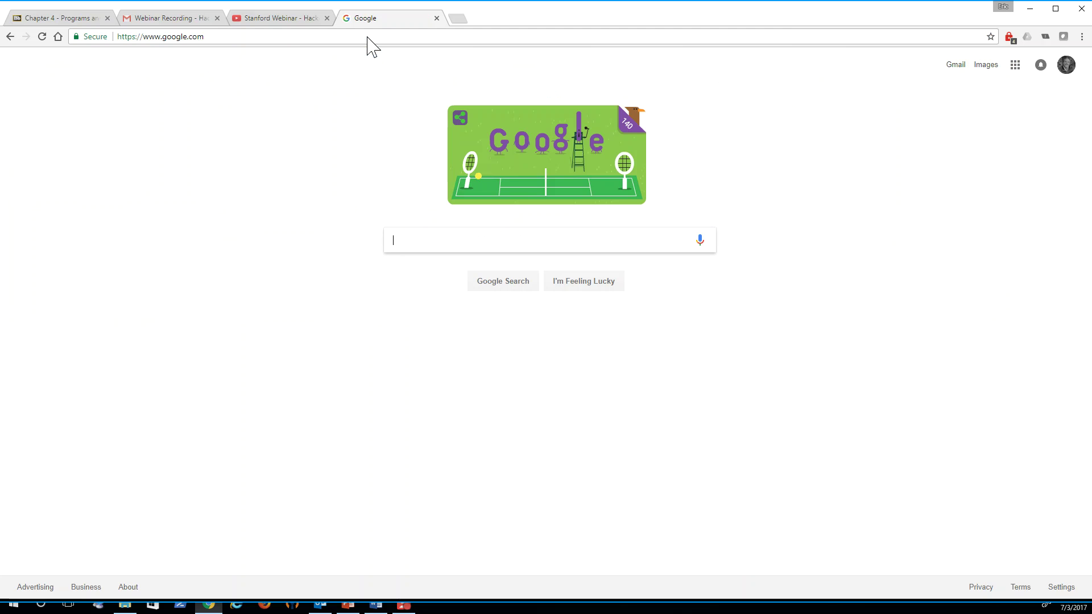
pyautogui.write('word')
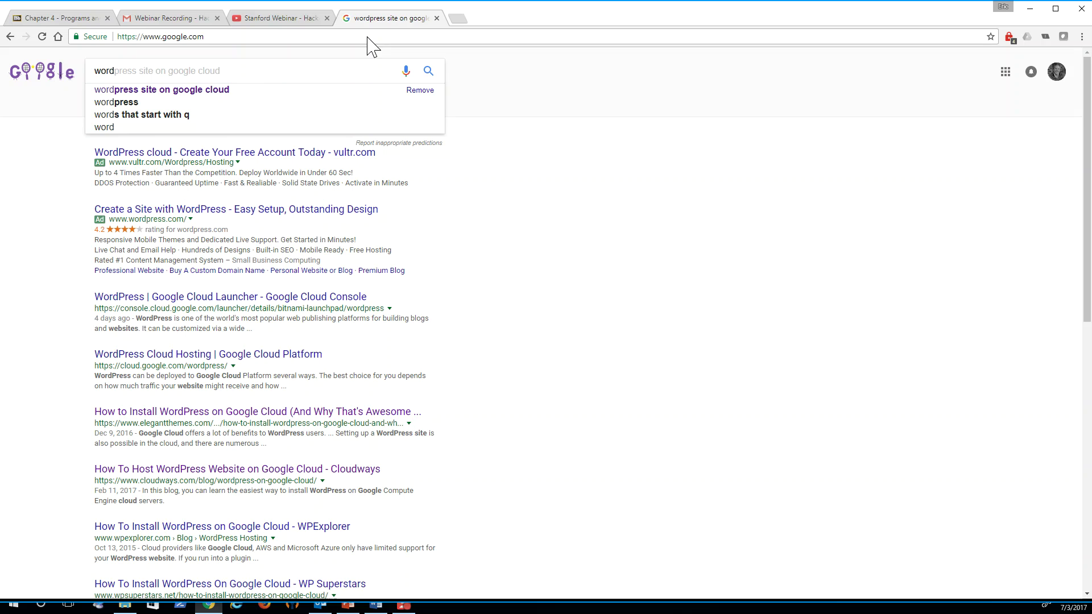
pyautogui.press('BackSpace')
pyautogui.press('BackSpace')
pyautogui.press('BackSpace')
pyautogui.press('BackSpace')
pyautogui.write('Micr')
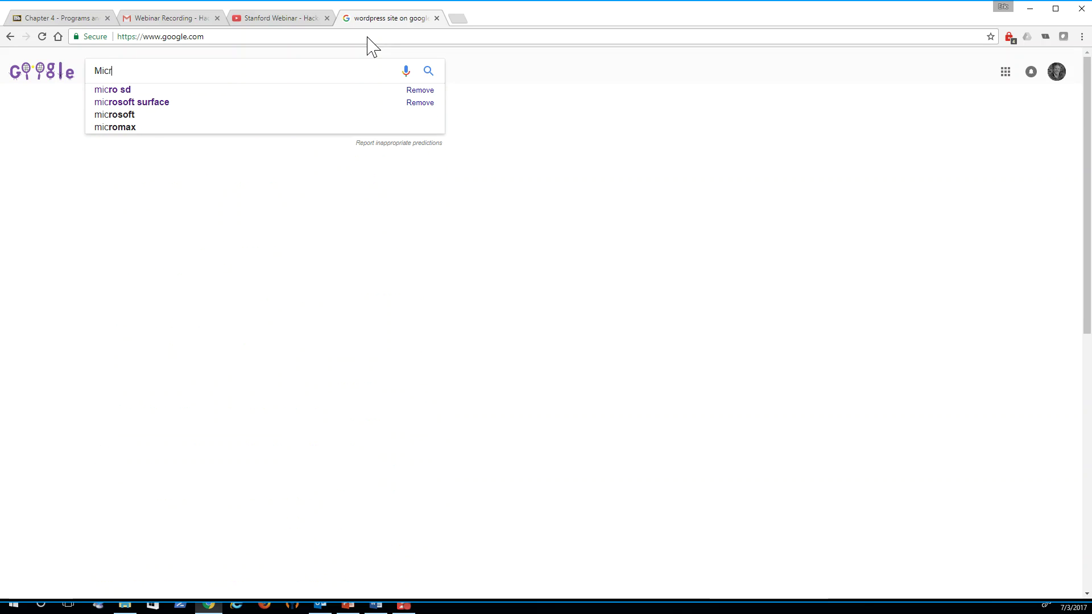
pyautogui.write('osoft word')
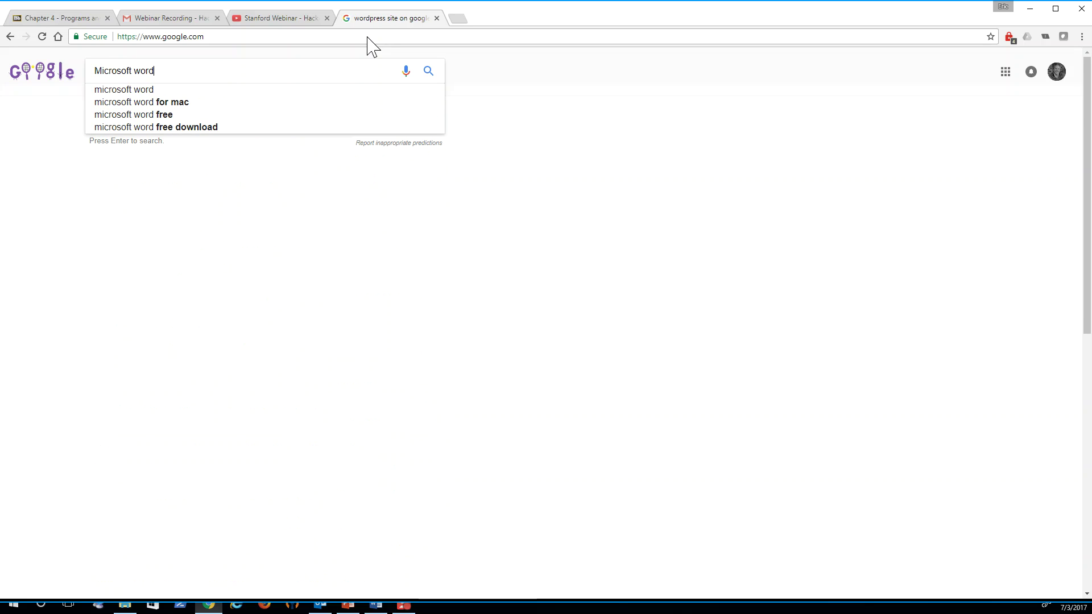
pyautogui.press('Return')
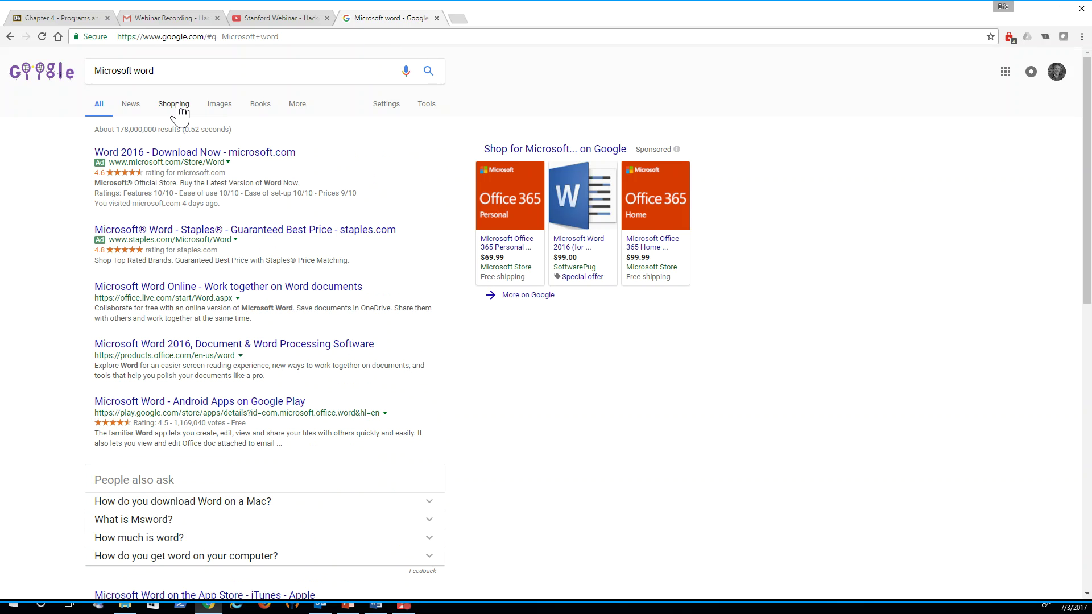
pyautogui.click(219, 111)
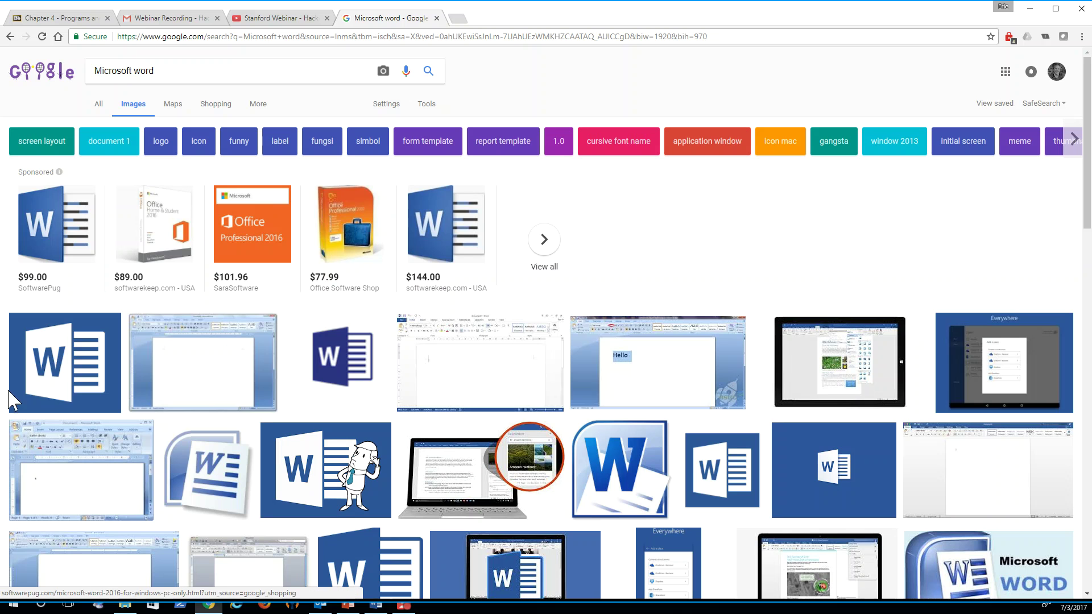
# Step: Dismiss the first Word logo thumbnail's options and return to the Chapter 4 course page
pyautogui.rightClick(79, 345)
pyautogui.click(617, 76)
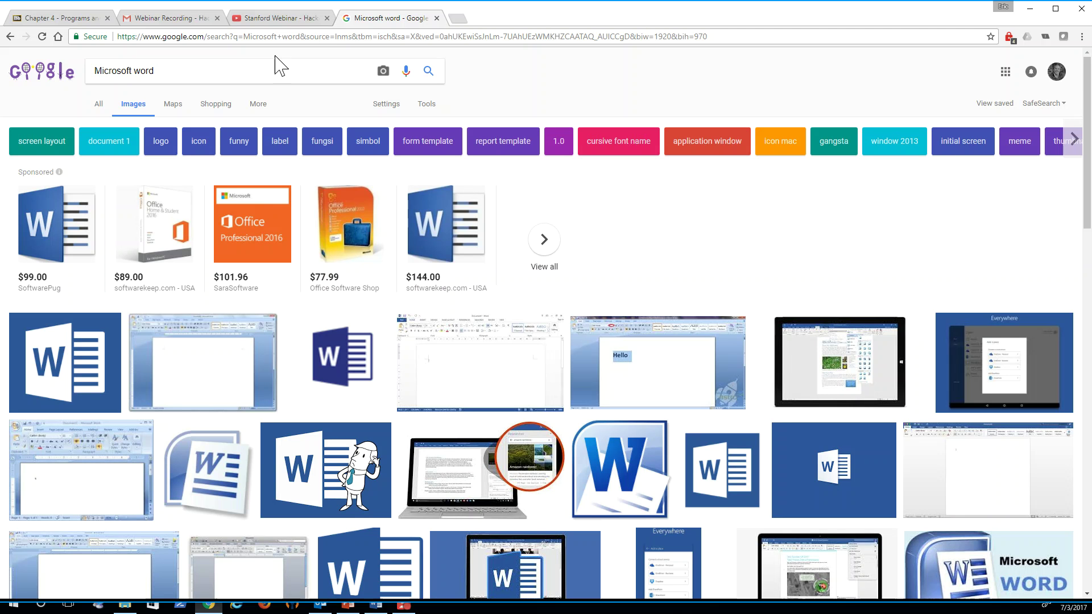
pyautogui.click(65, 19)
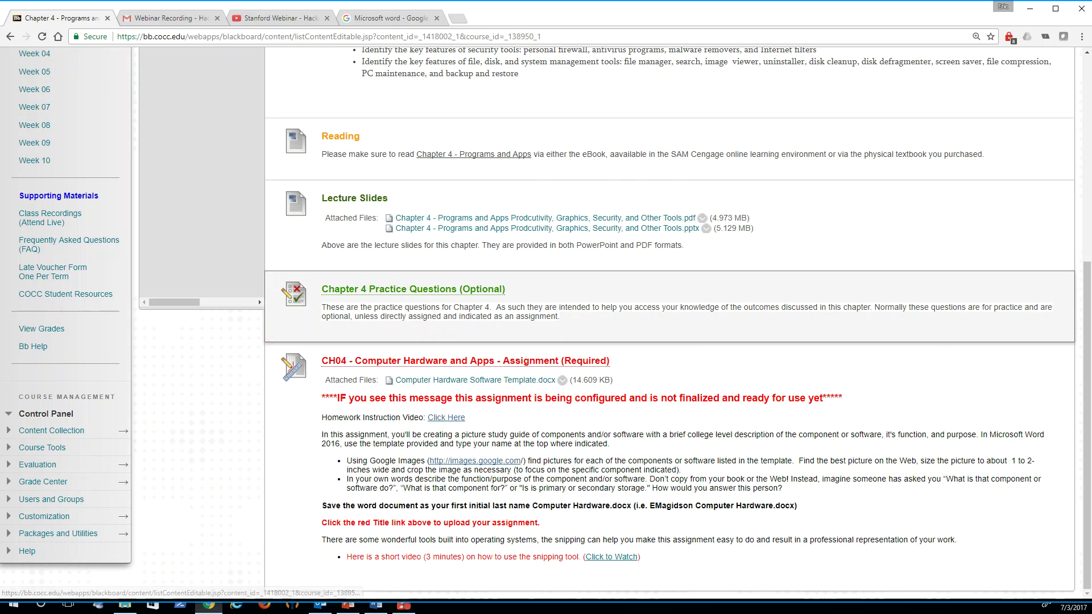